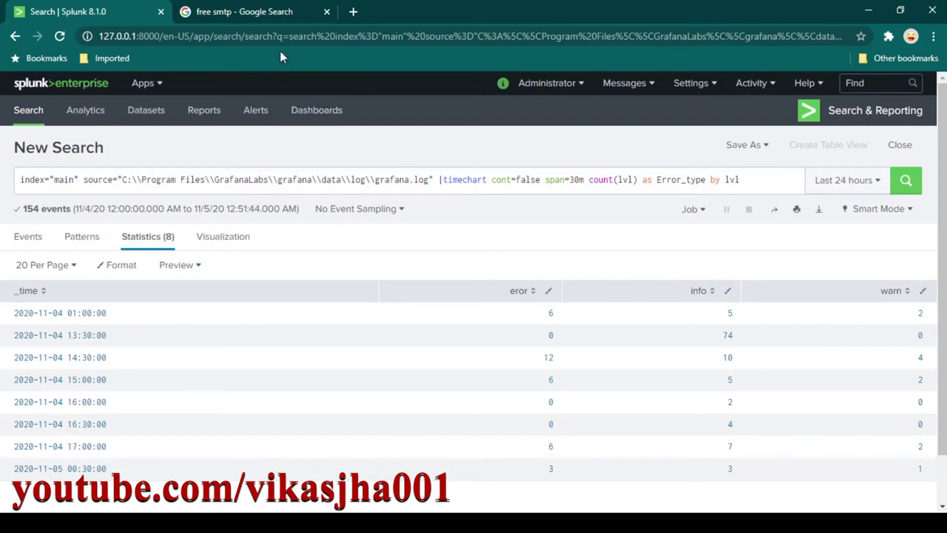
# Look through the free SMTP search results, then return to the Splunk search results.
pyautogui.click(271, 13)
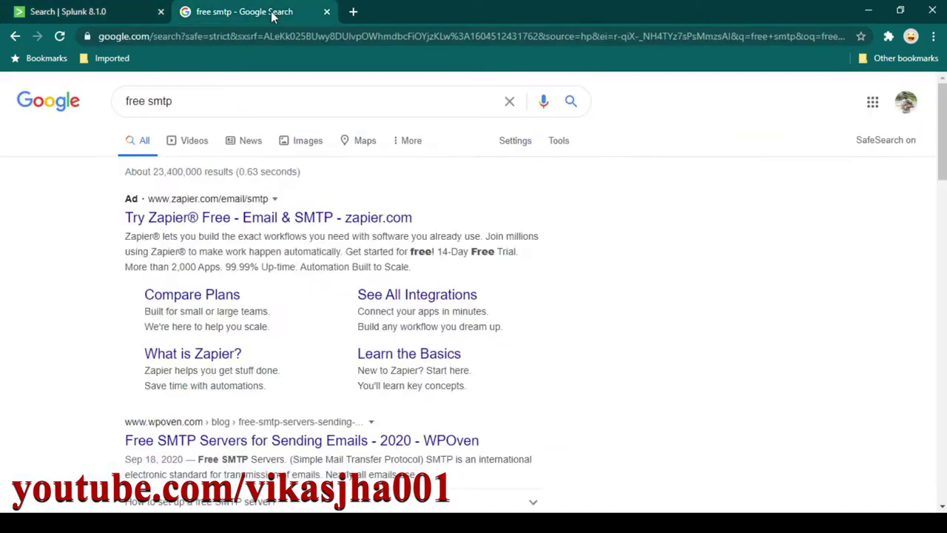
pyautogui.scroll(-2, 577, 296)
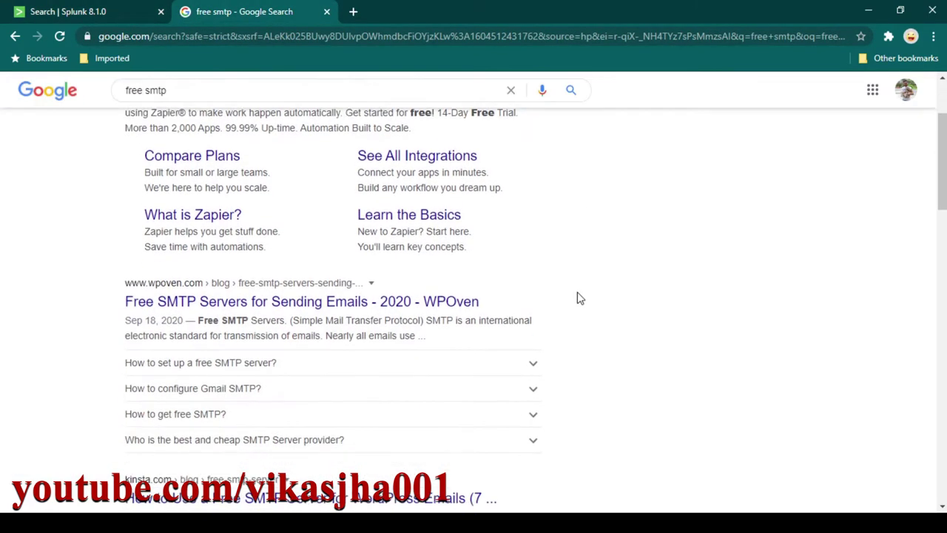
pyautogui.scroll(-5, 580, 298)
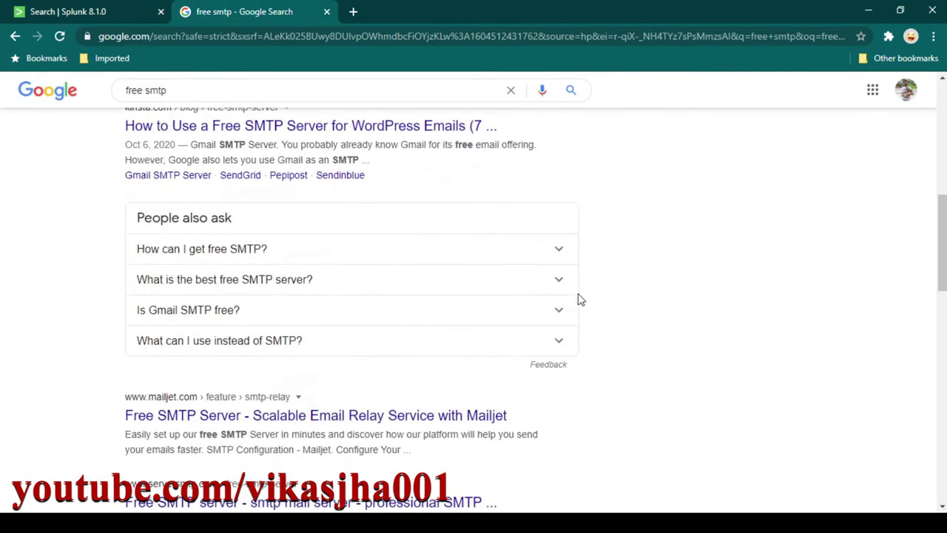
pyautogui.scroll(-3, 581, 299)
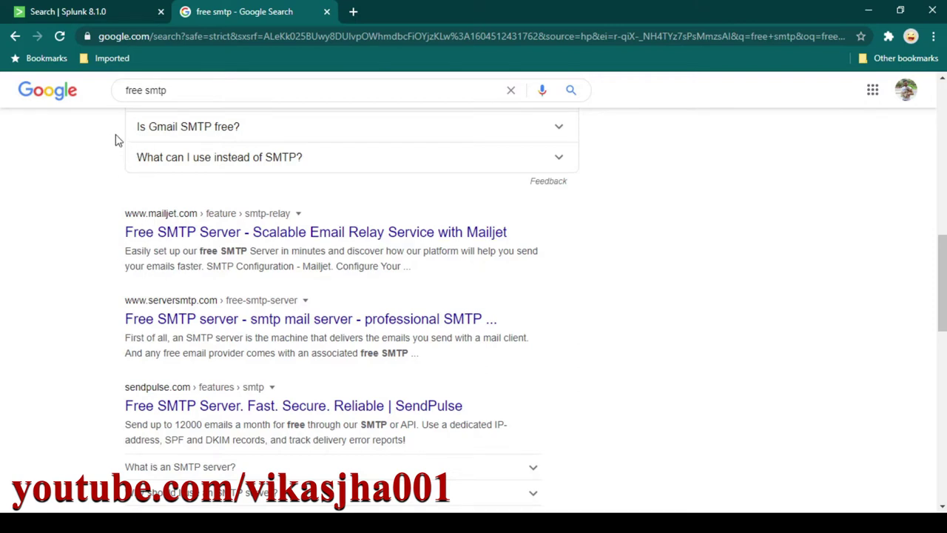
pyautogui.click(113, 10)
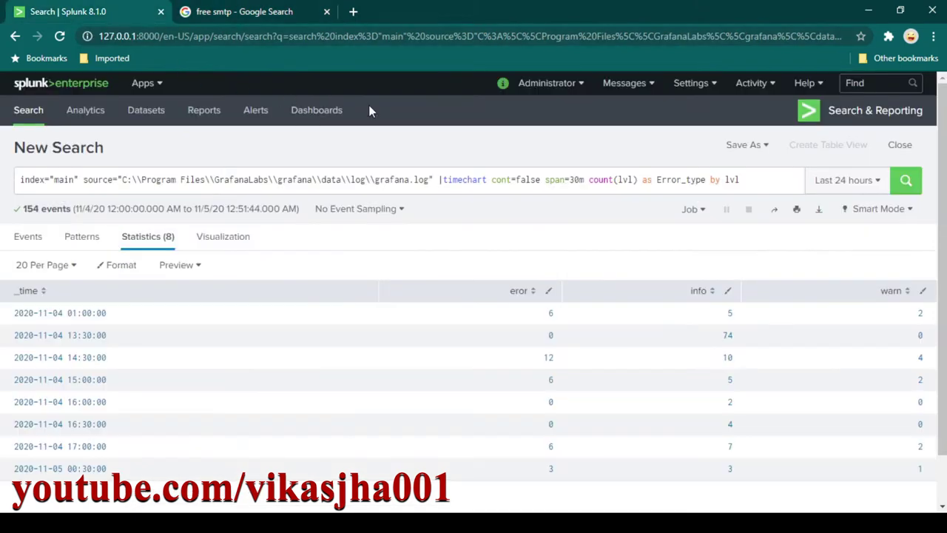
# Open Server settings from the Settings menu in a new tab and close the Google results tab.
pyautogui.click(692, 83)
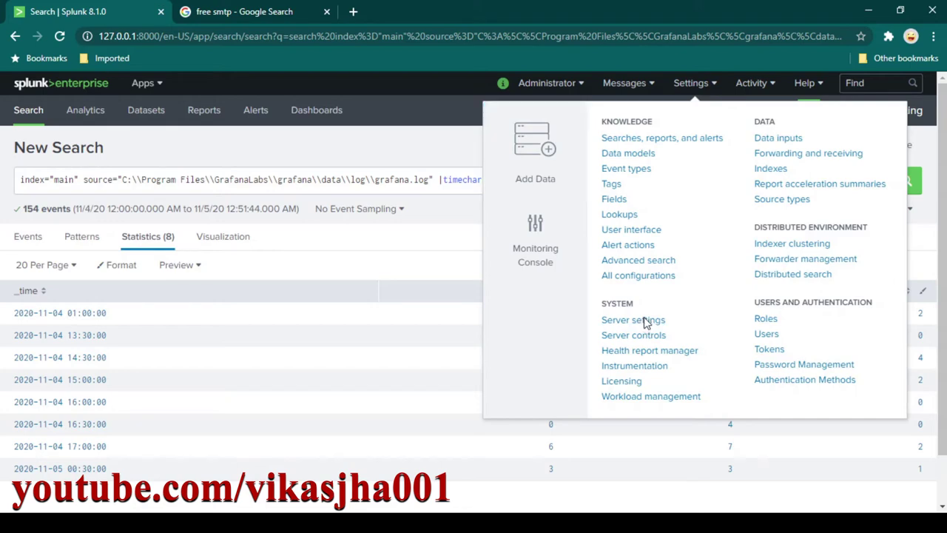
pyautogui.keyDown('ctrl'); pyautogui.click(645, 323); pyautogui.keyUp('ctrl')
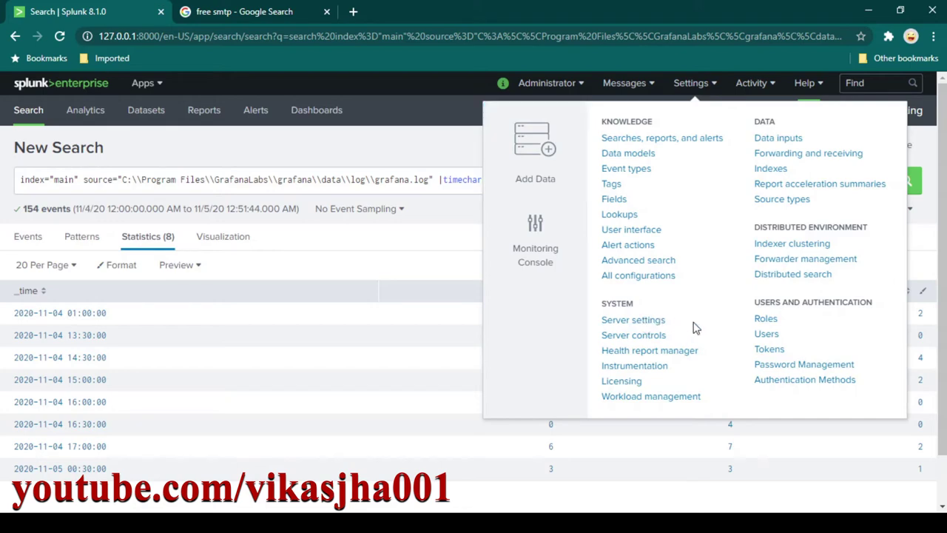
pyautogui.click(245, 15)
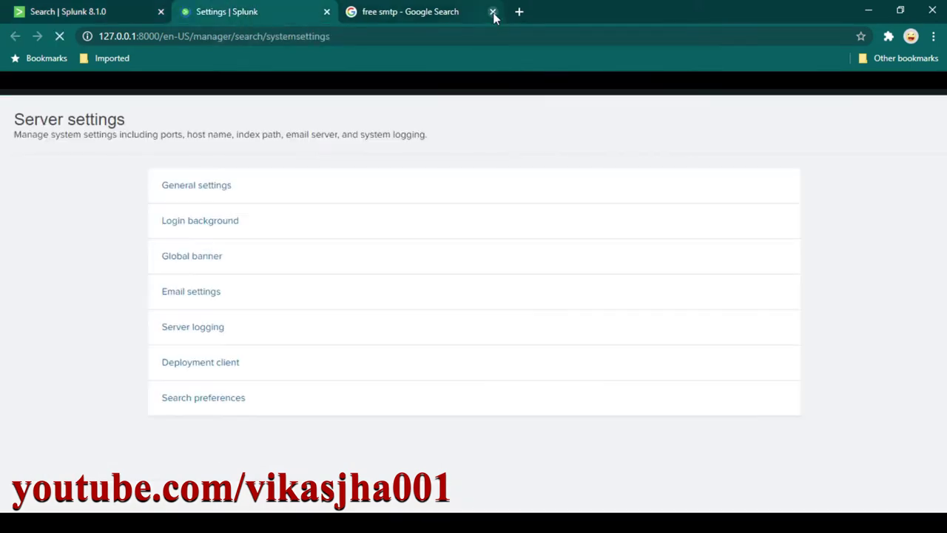
pyautogui.click(493, 12)
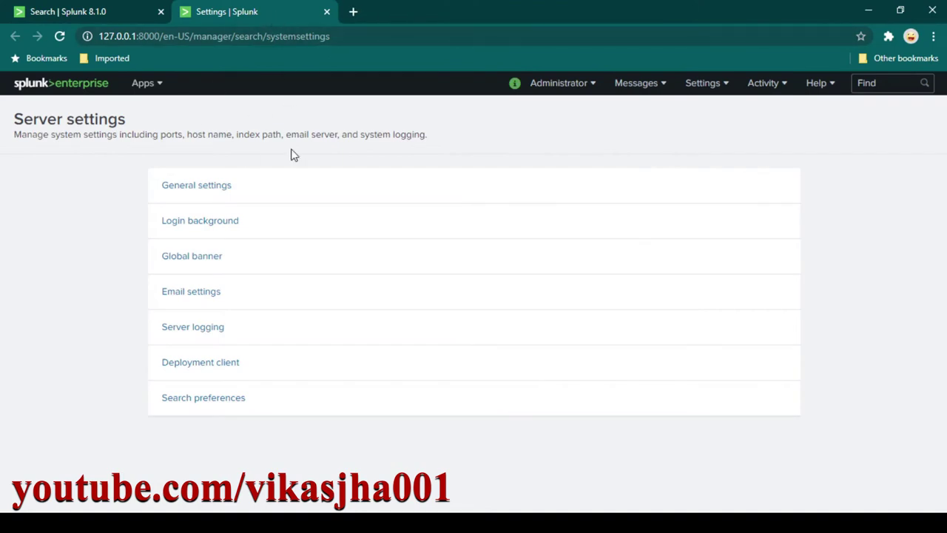
# Open Email settings and verify the mail host reads smtp.itpanther.com with port 587.
pyautogui.click(191, 297)
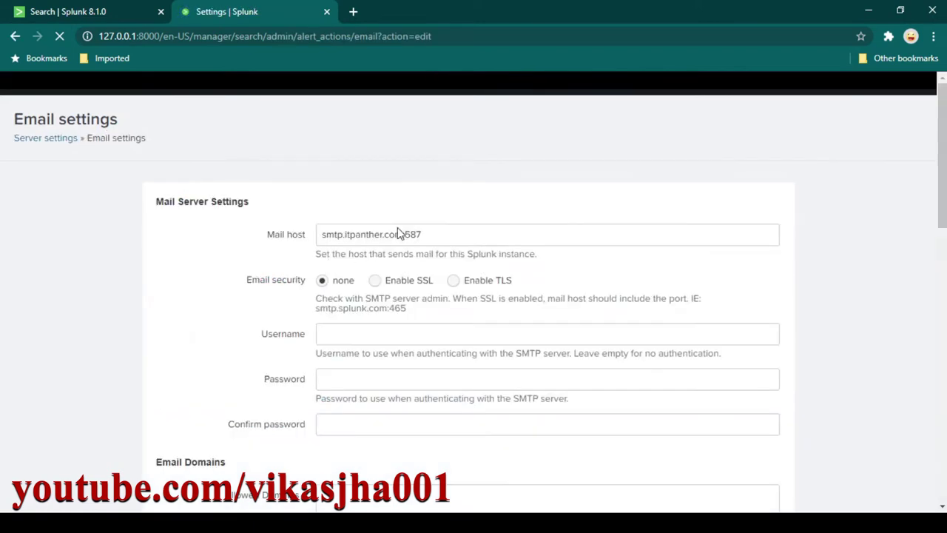
pyautogui.scroll(-1, 466, 229)
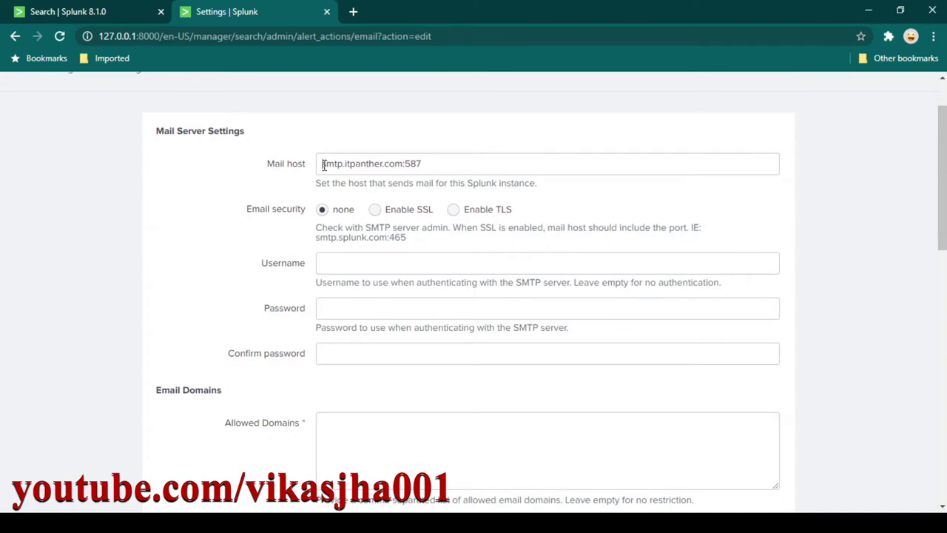
pyautogui.moveTo(323, 165); pyautogui.dragTo(406, 169)
pyautogui.click(438, 163)
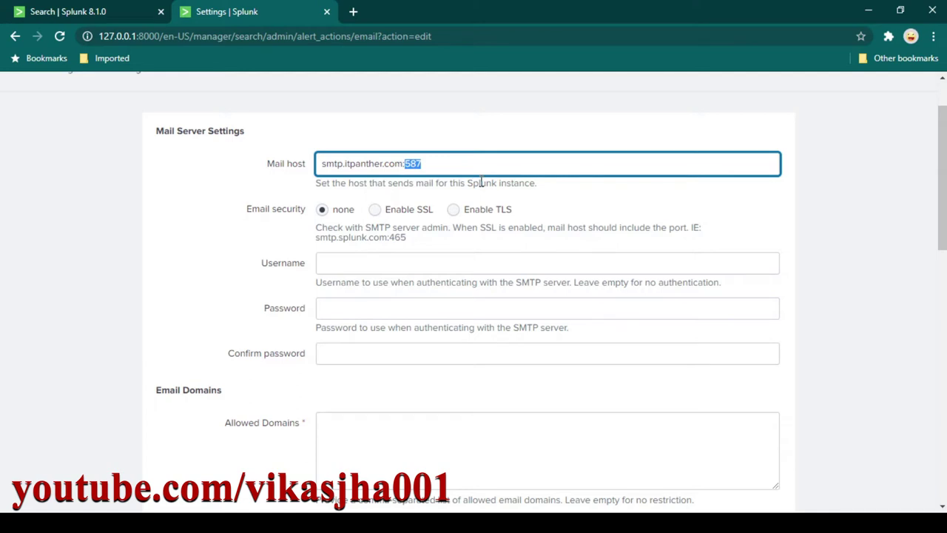
pyautogui.click(458, 166)
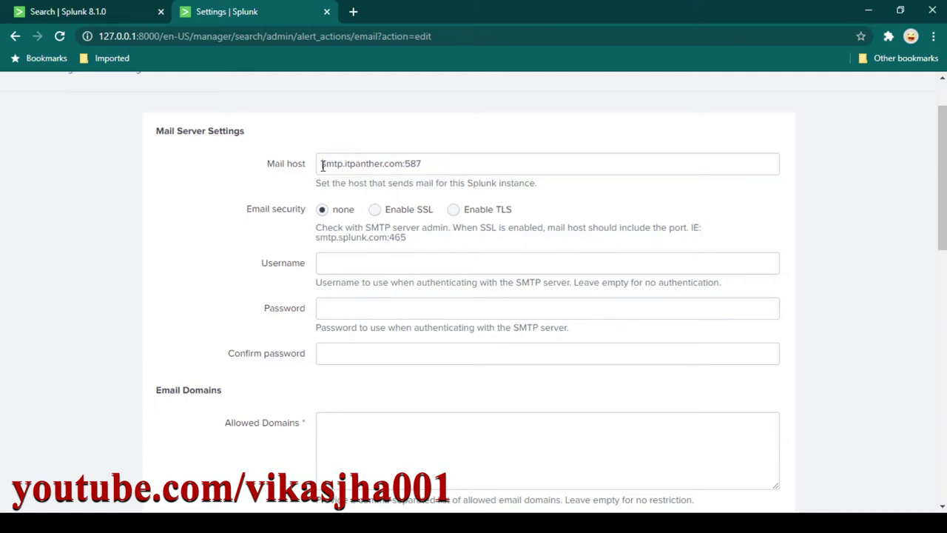
pyautogui.moveTo(323, 164); pyautogui.dragTo(423, 168)
pyautogui.click(429, 164)
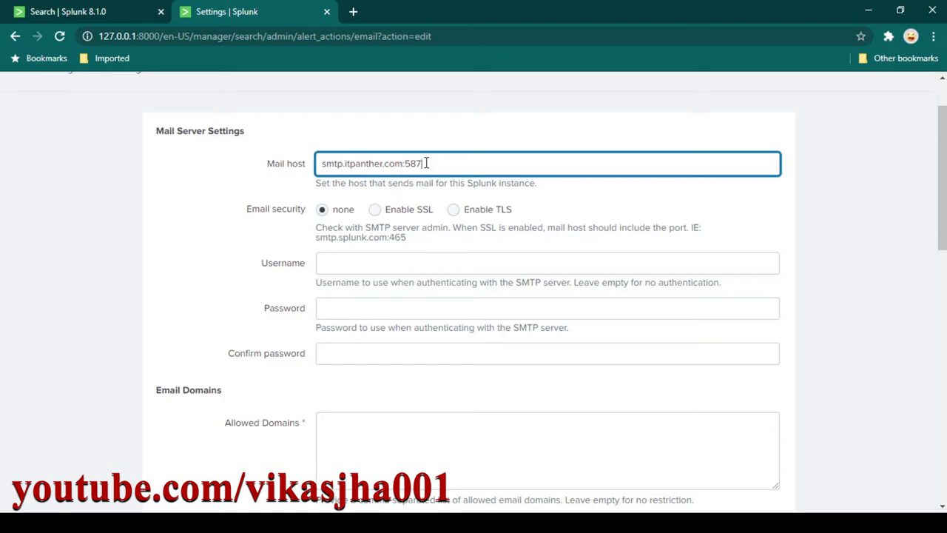
pyautogui.click(411, 264)
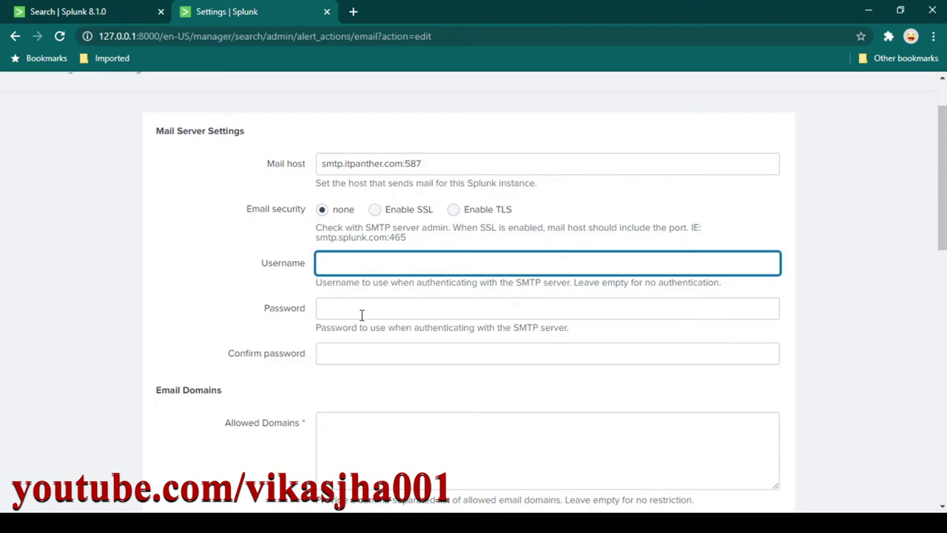
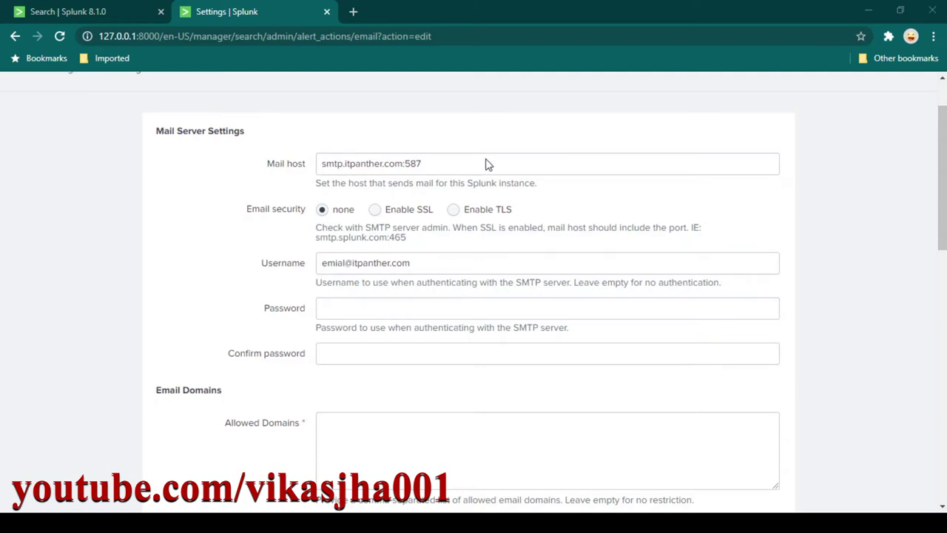
# Enter the SMTP account's email username, then type the account password in Password and Confirm password.
pyautogui.click(382, 308)
pyautogui.write('*********')
pyautogui.click(372, 353)
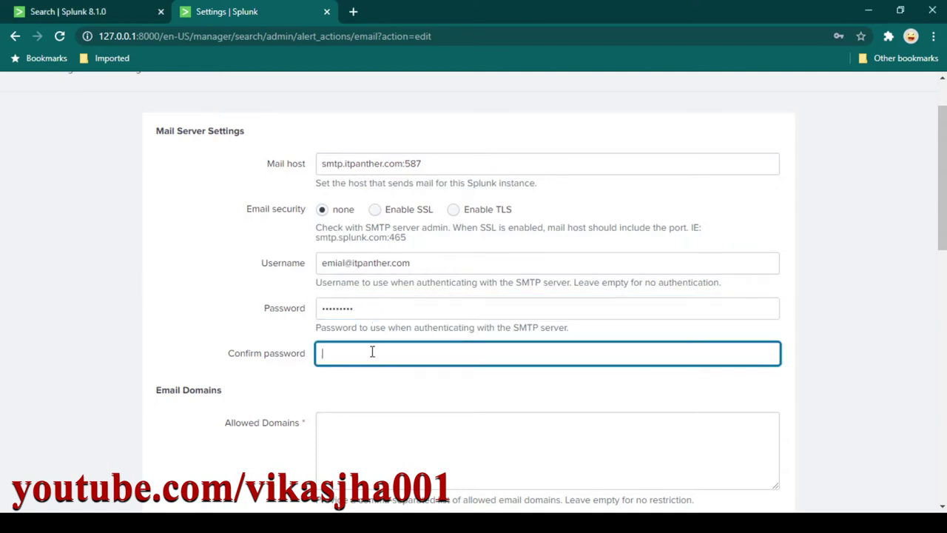
pyautogui.write('*********')
pyautogui.scroll(-2, 389, 347)
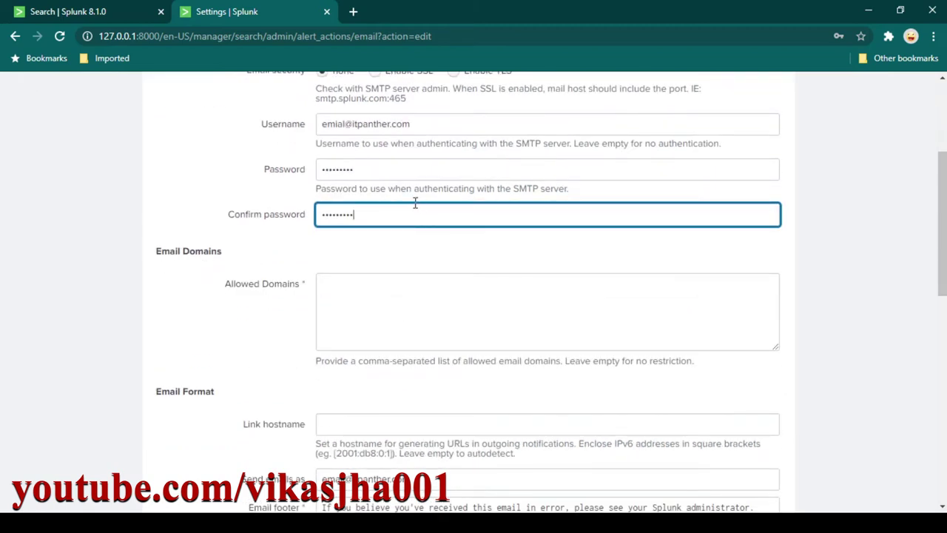
# Scroll down the Email settings form and review the sender address value.
pyautogui.scroll(-1, 342, 332)
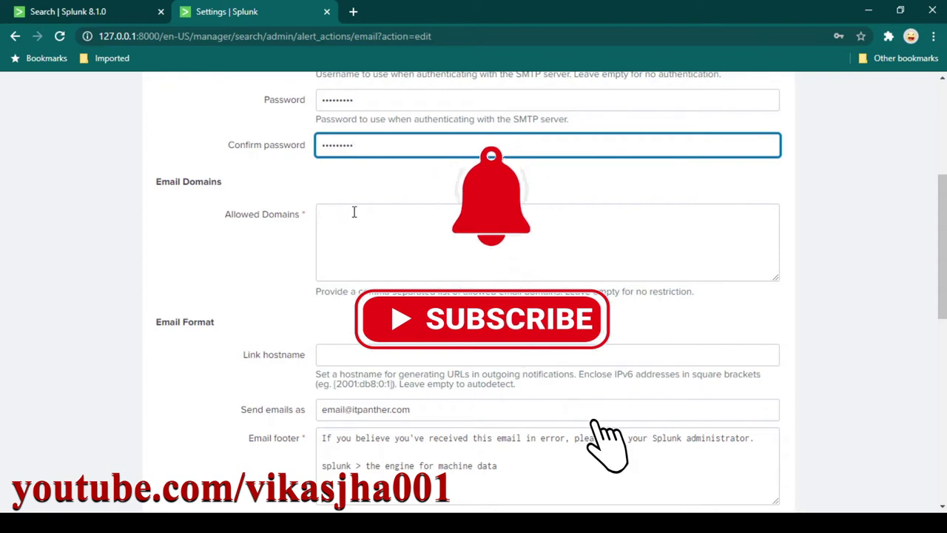
pyautogui.scroll(-1, 392, 251)
pyautogui.scroll(-2, 392, 254)
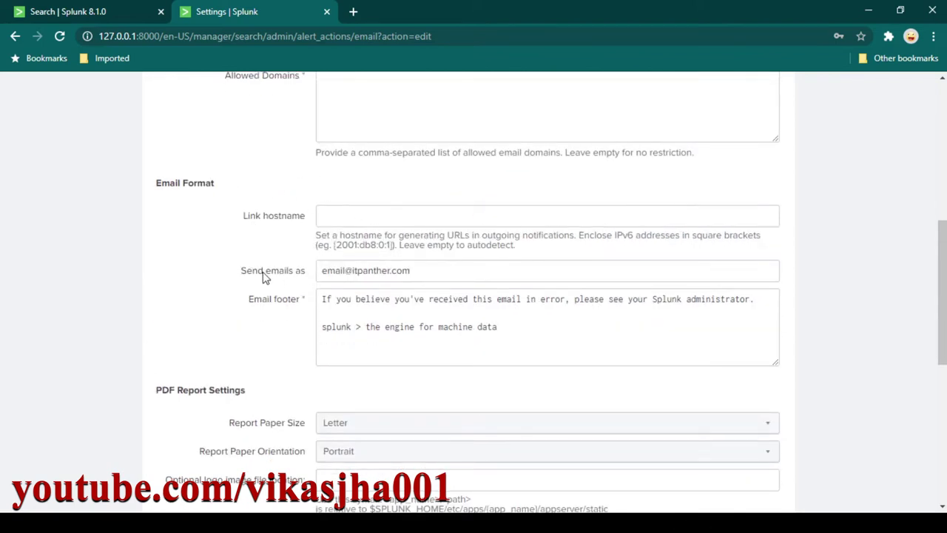
pyautogui.moveTo(433, 274); pyautogui.dragTo(309, 273)
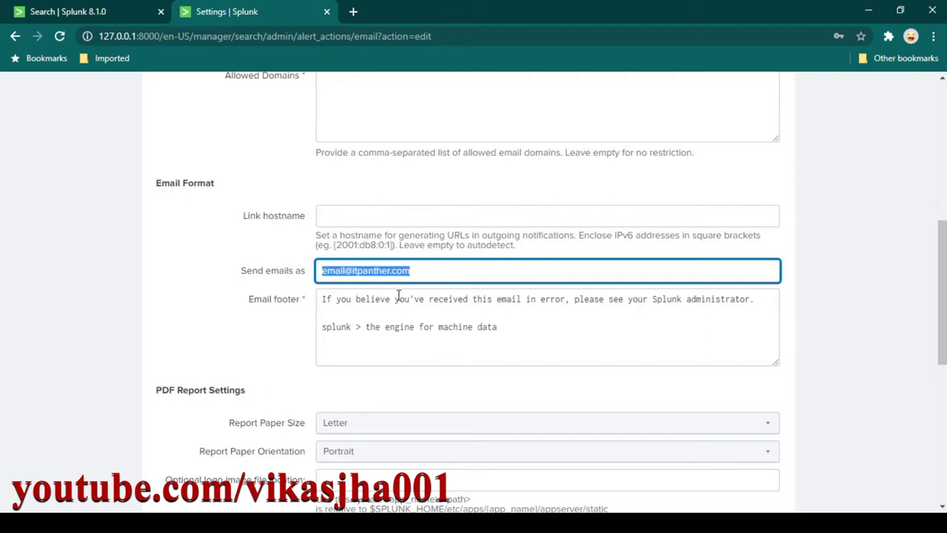
pyautogui.click(429, 273)
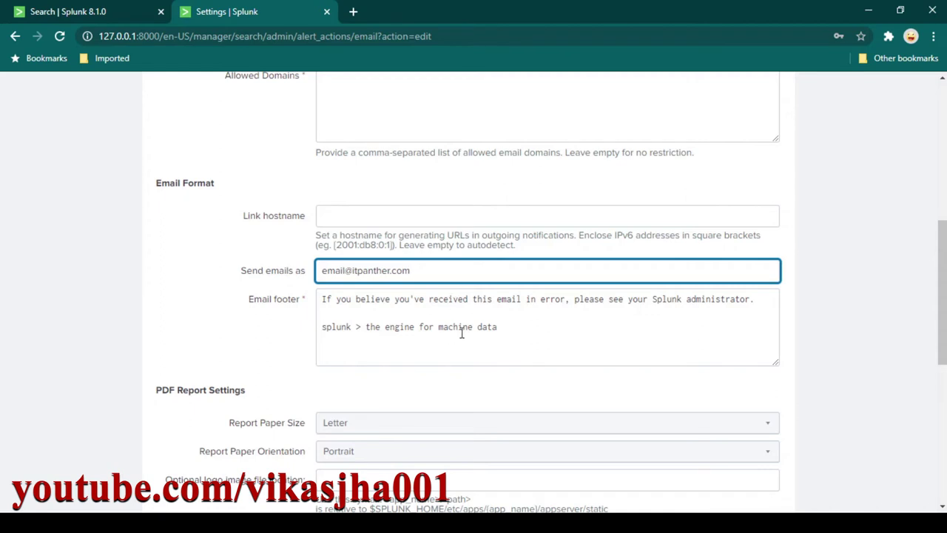
# Review the email footer text and the PDF report header options, then scroll back up.
pyautogui.click(525, 333)
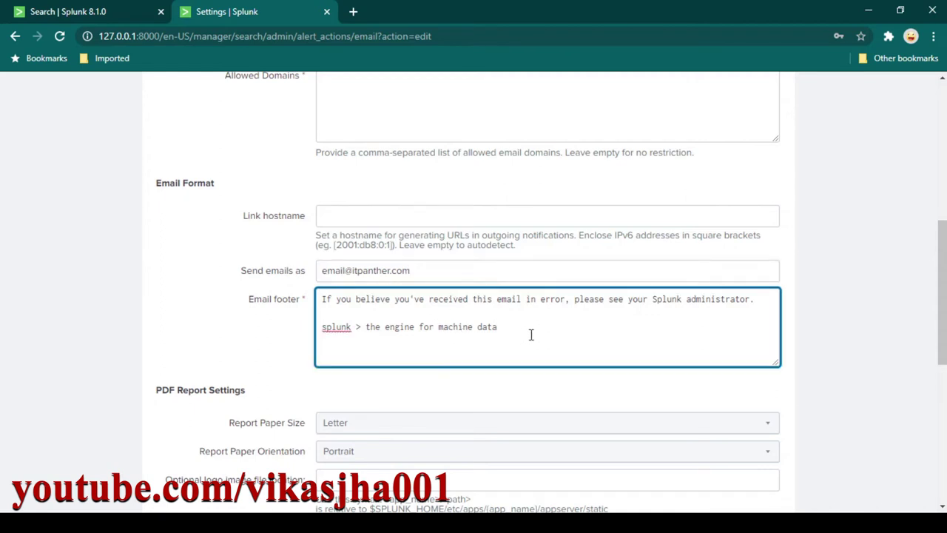
pyautogui.moveTo(534, 335); pyautogui.dragTo(288, 284)
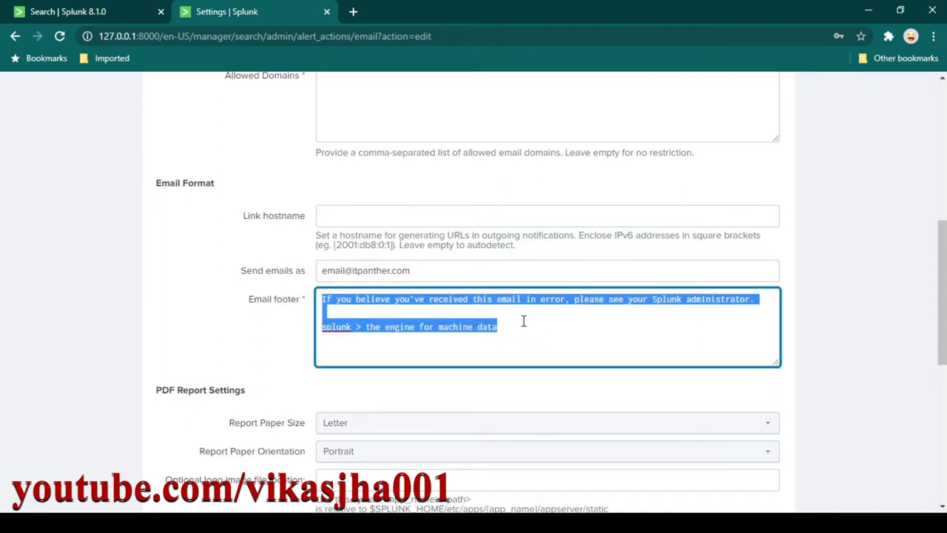
pyautogui.click(501, 327)
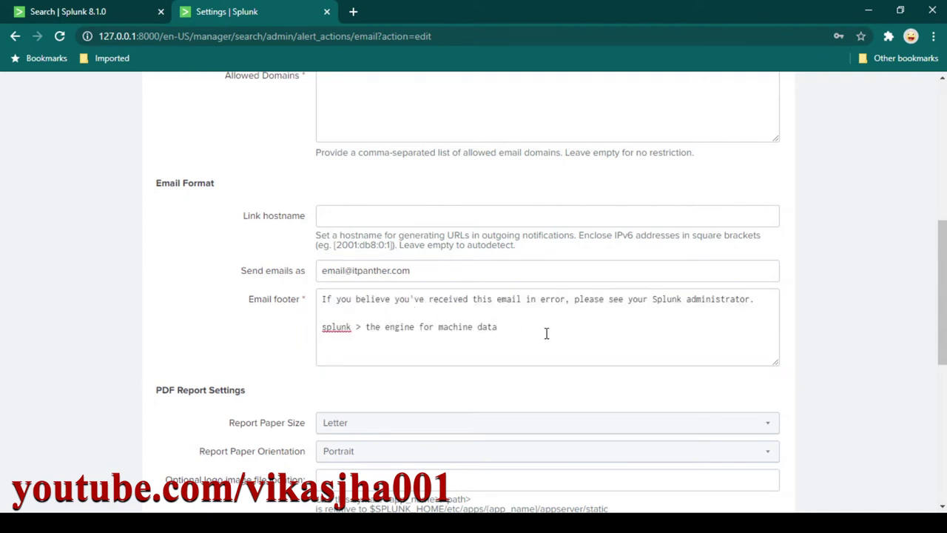
pyautogui.moveTo(545, 333); pyautogui.dragTo(296, 288)
pyautogui.click(522, 313)
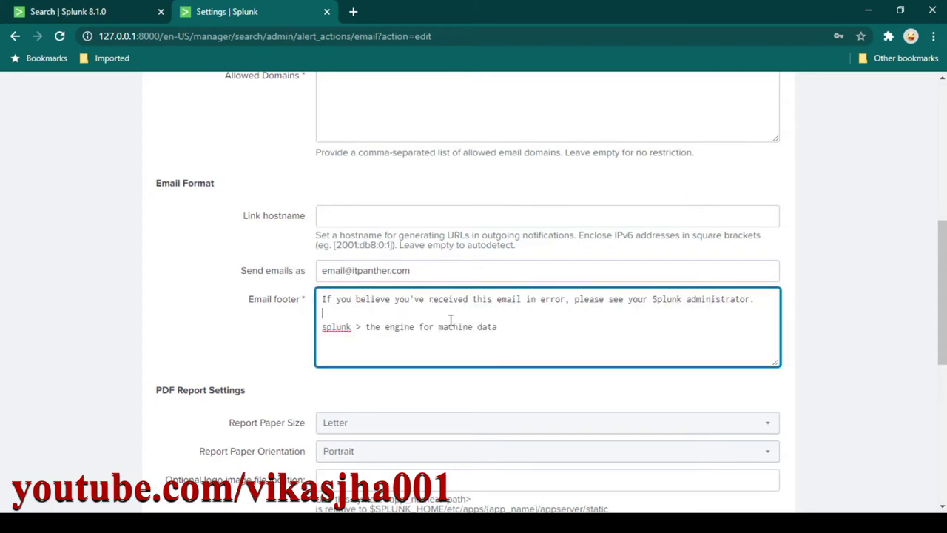
pyautogui.scroll(-3, 443, 311)
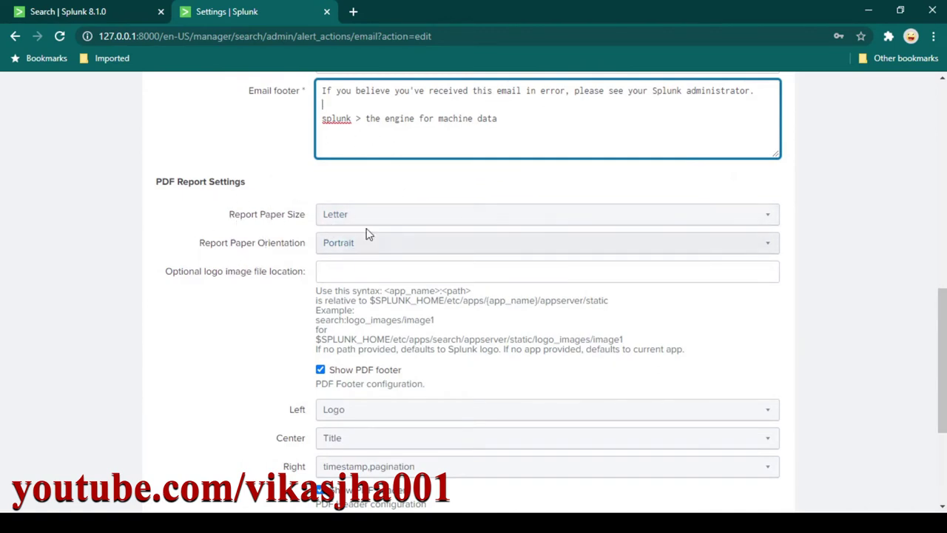
pyautogui.scroll(-2, 435, 322)
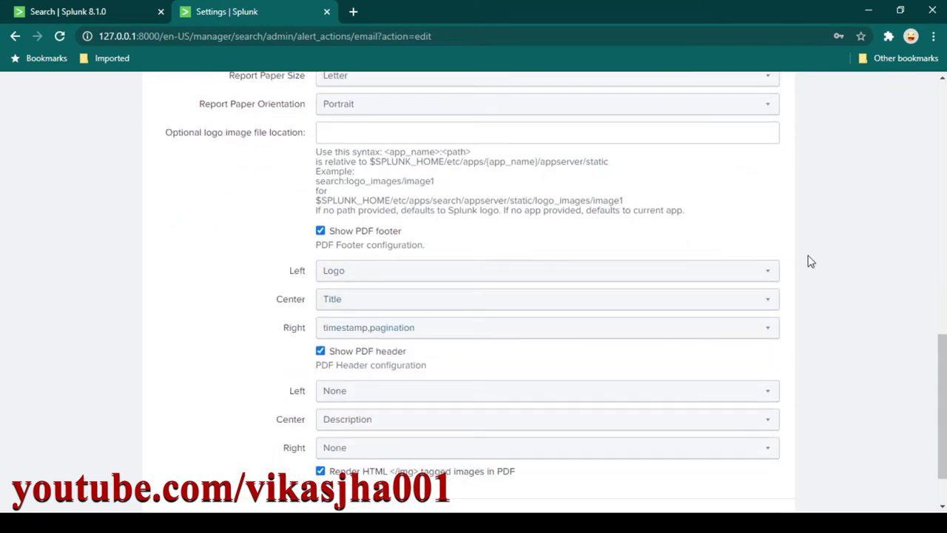
pyautogui.scroll(-1, 804, 267)
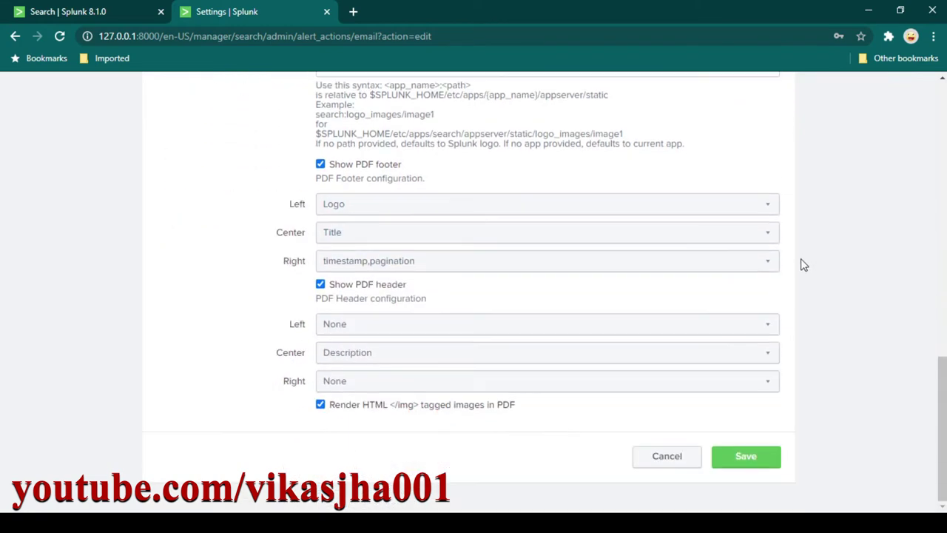
pyautogui.scroll(15, 804, 265)
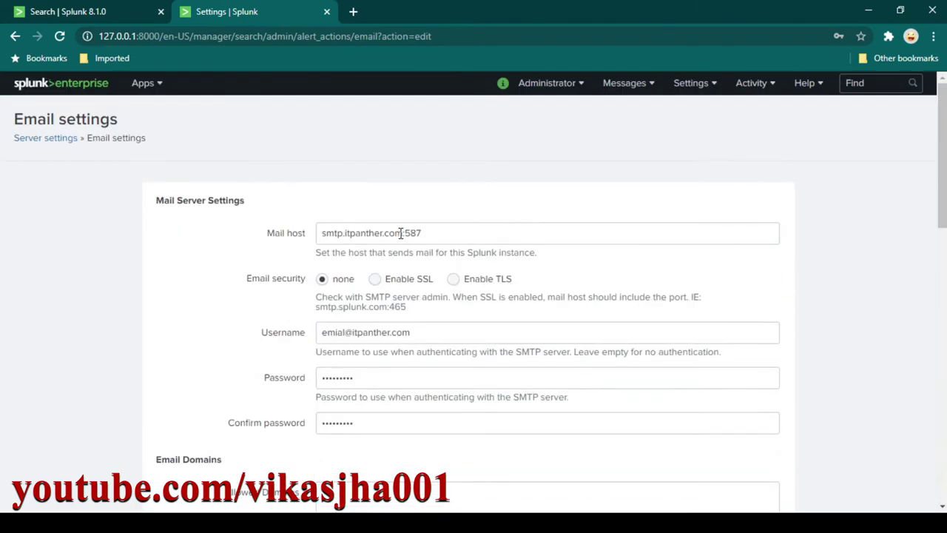
# Recheck the smtp.itpanther.com mail host domain and save the Email settings.
pyautogui.moveTo(404, 233); pyautogui.dragTo(341, 237)
pyautogui.click(429, 233)
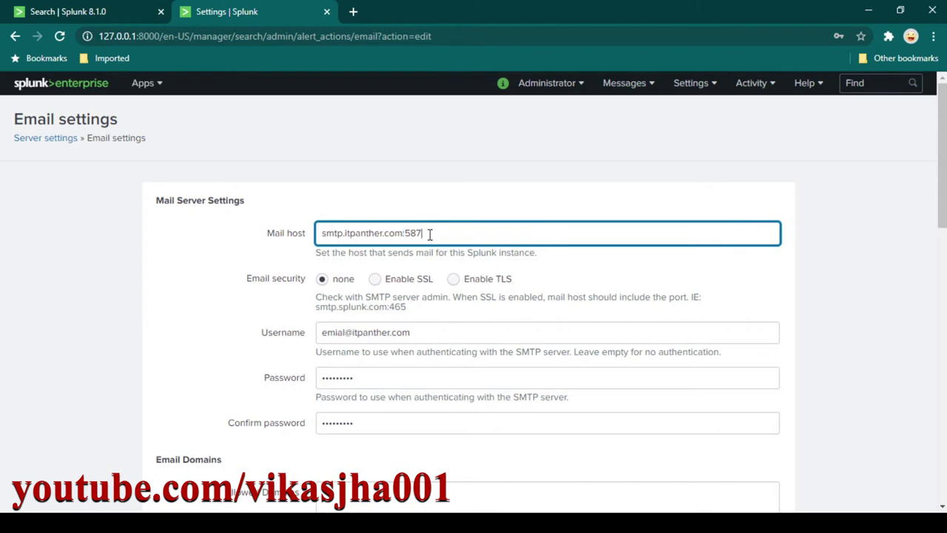
pyautogui.scroll(-2, 437, 230)
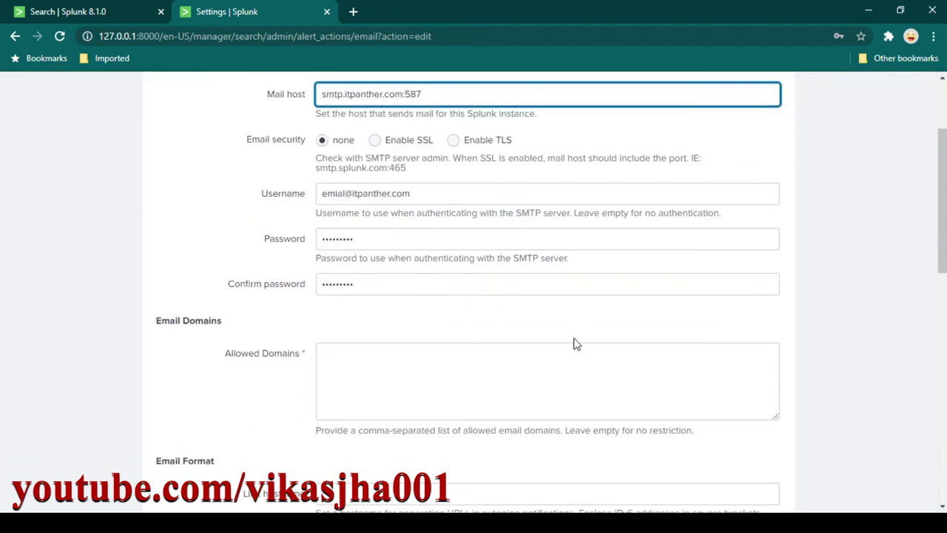
pyautogui.scroll(-4, 784, 277)
pyautogui.scroll(-6, 799, 282)
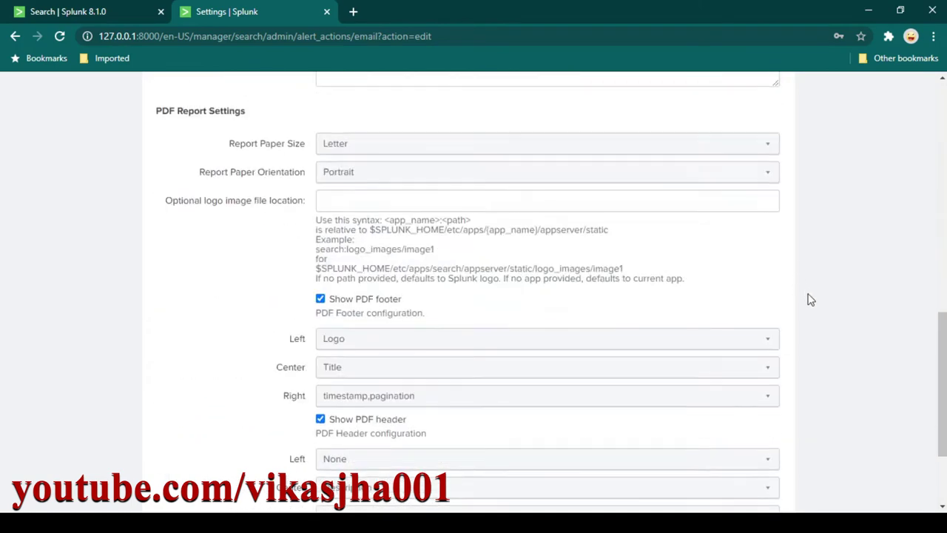
pyautogui.click(746, 458)
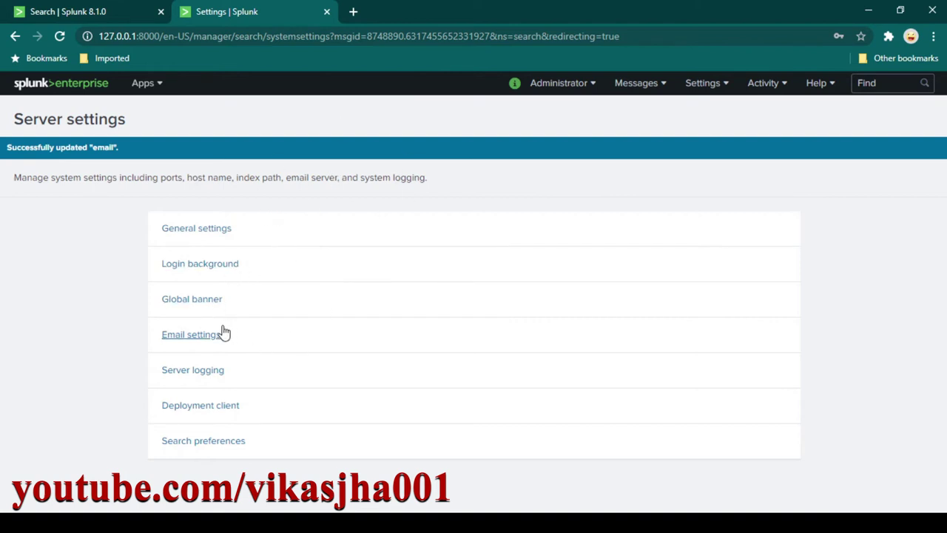
# Add a new query line with the pasted sendemail command mailing results inline as a table.
pyautogui.click(105, 16)
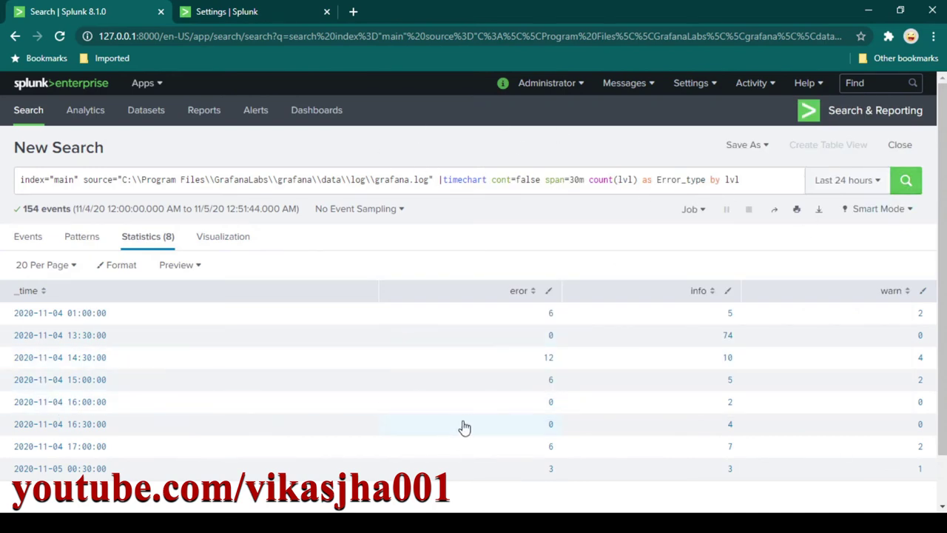
pyautogui.scroll(-1, 461, 427)
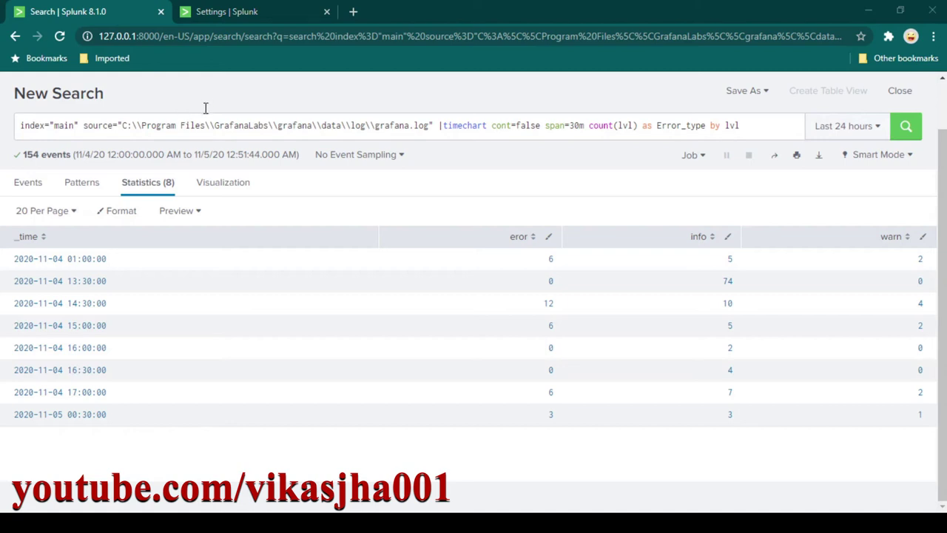
pyautogui.click(757, 127)
pyautogui.hotkey('shift', 'Return')
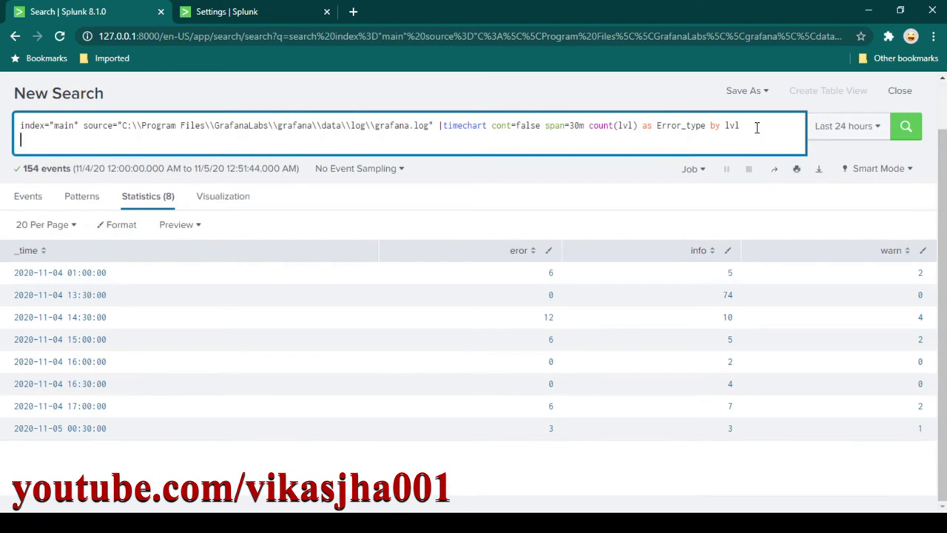
pyautogui.hotkey('ctrl', 'v')
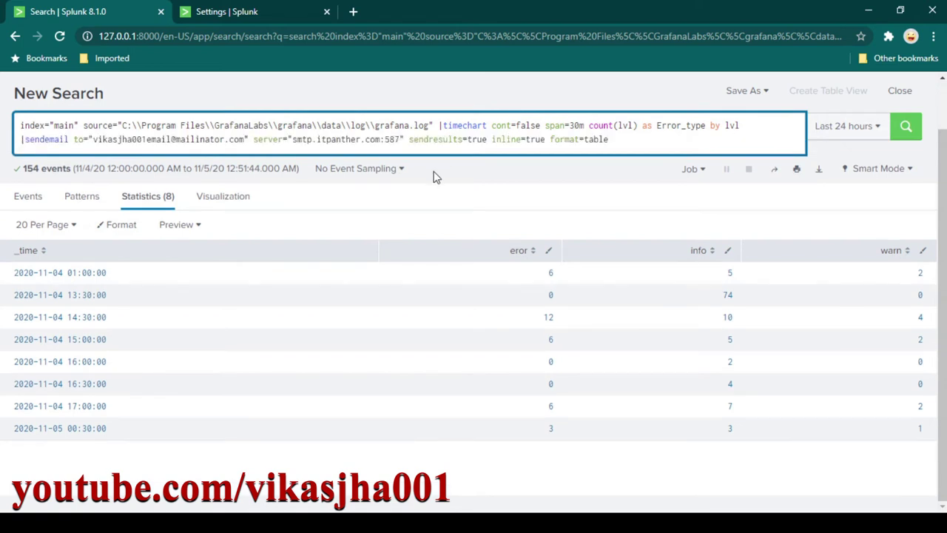
pyautogui.doubleClick(50, 139)
pyautogui.click(74, 139)
# Load mailinator.com in a new browser tab.
pyautogui.click(353, 15)
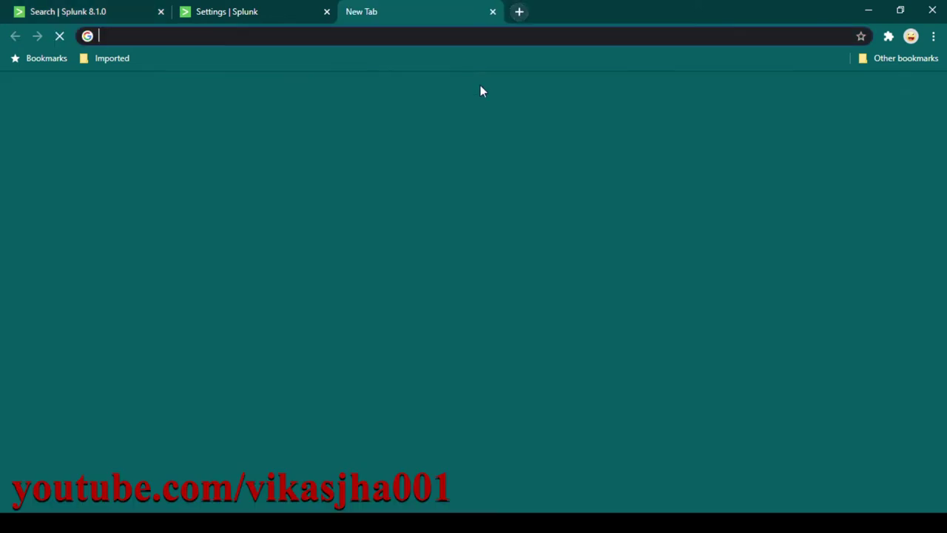
pyautogui.write('mailinator.com')
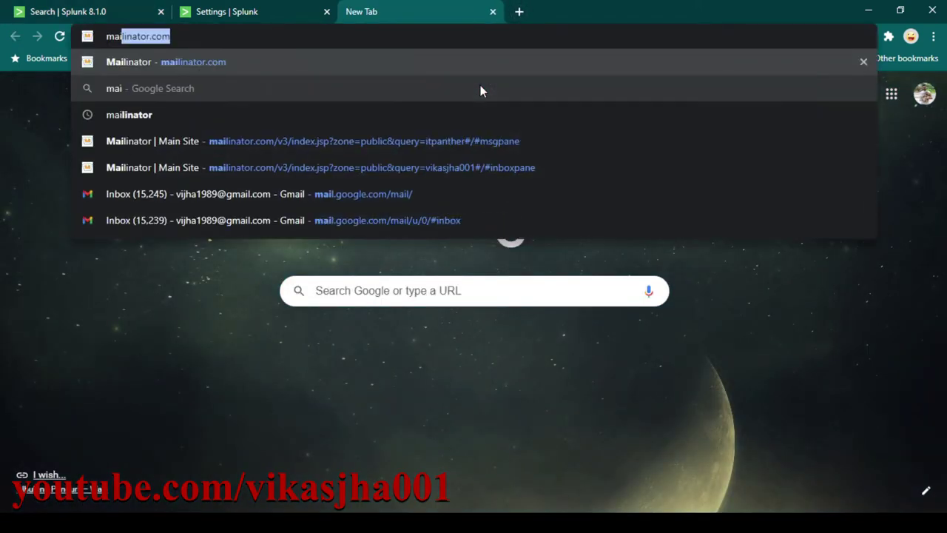
pyautogui.press('Return')
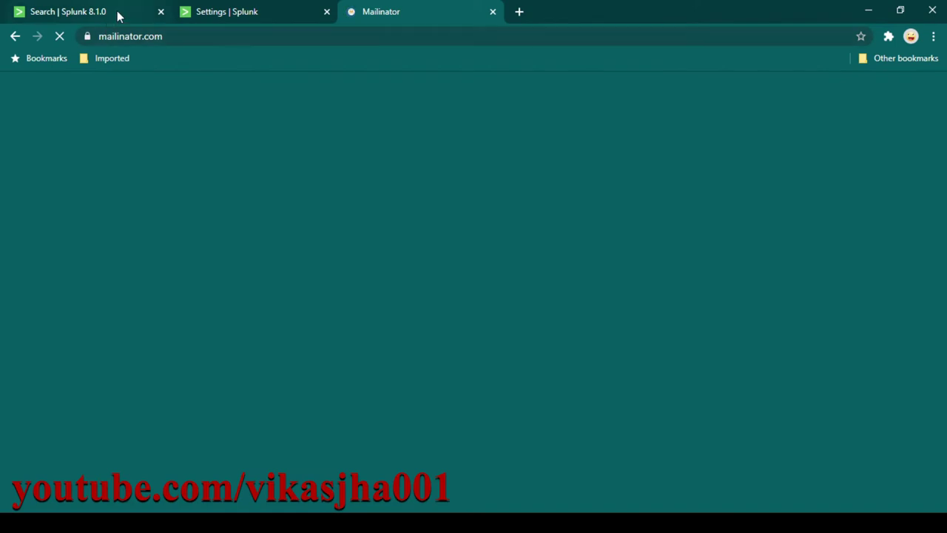
# Copy the recipient inbox name from the Splunk query and open that public Mailinator inbox.
pyautogui.click(118, 16)
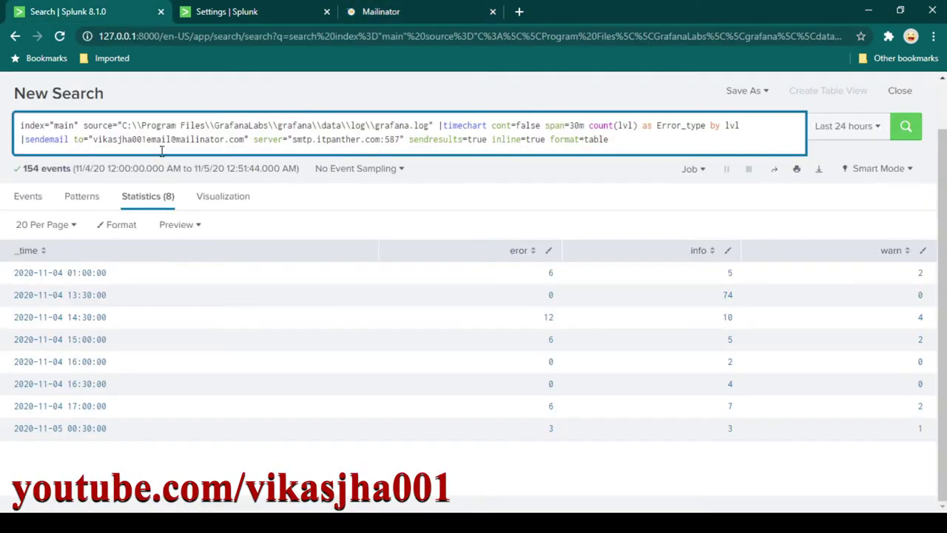
pyautogui.moveTo(171, 141); pyautogui.dragTo(92, 140)
pyautogui.hotkey('ctrl', 'c')
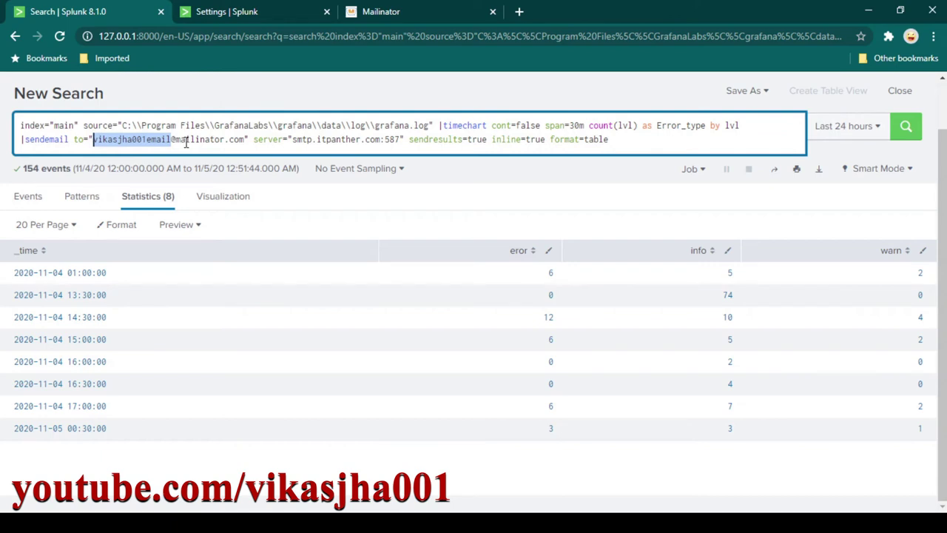
pyautogui.click(425, 12)
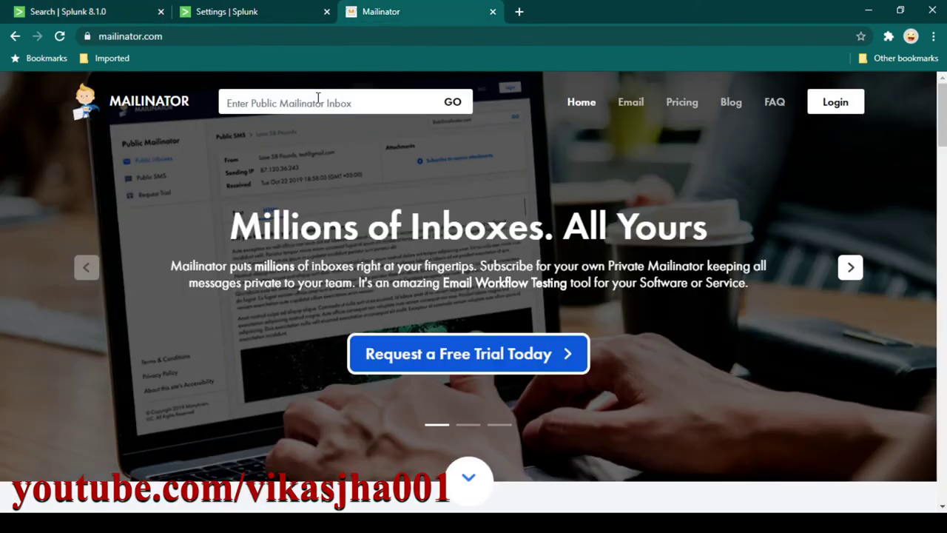
pyautogui.click(319, 102)
pyautogui.hotkey('ctrl', 'v')
pyautogui.click(460, 104)
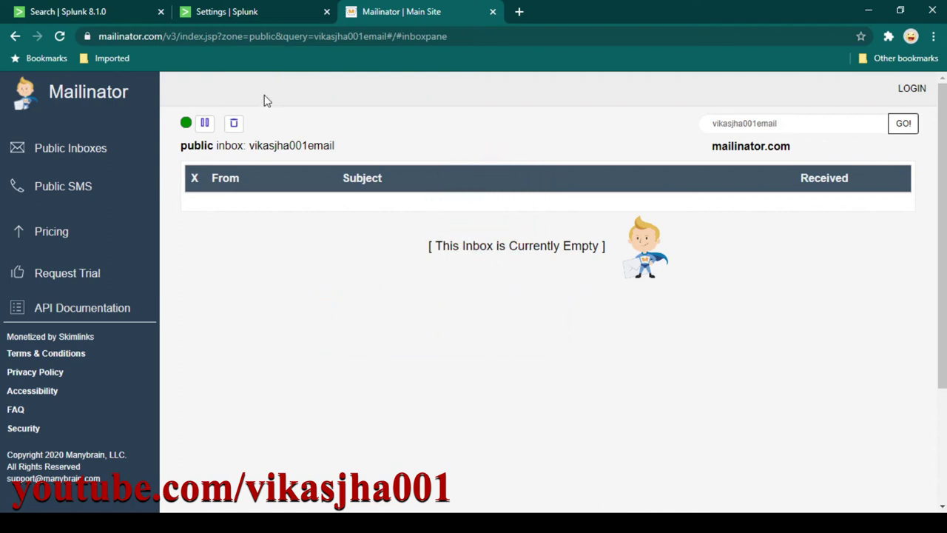
# Review the sendemail recipient, server smtp.itpanther.com:587, inline=true and format=table options in the query.
pyautogui.click(110, 13)
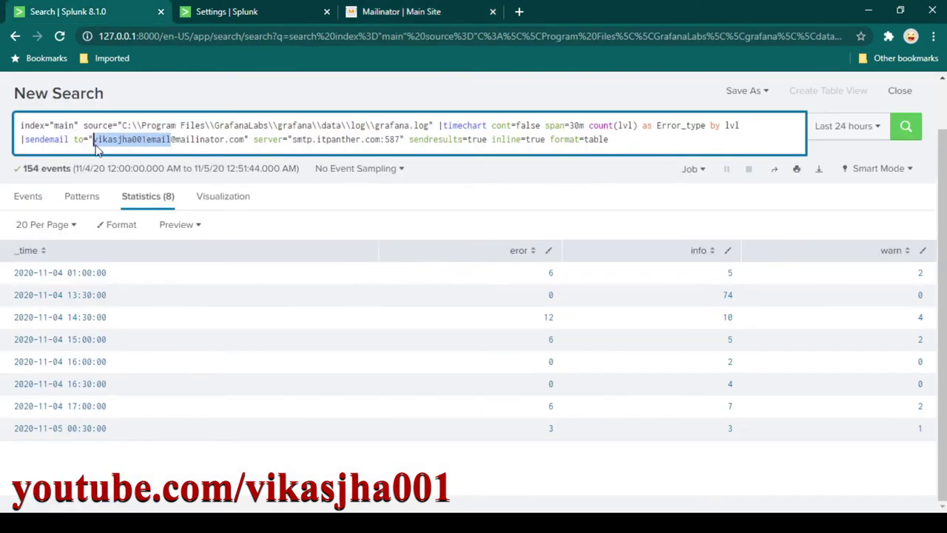
pyautogui.moveTo(93, 139); pyautogui.dragTo(242, 140)
pyautogui.click(401, 13)
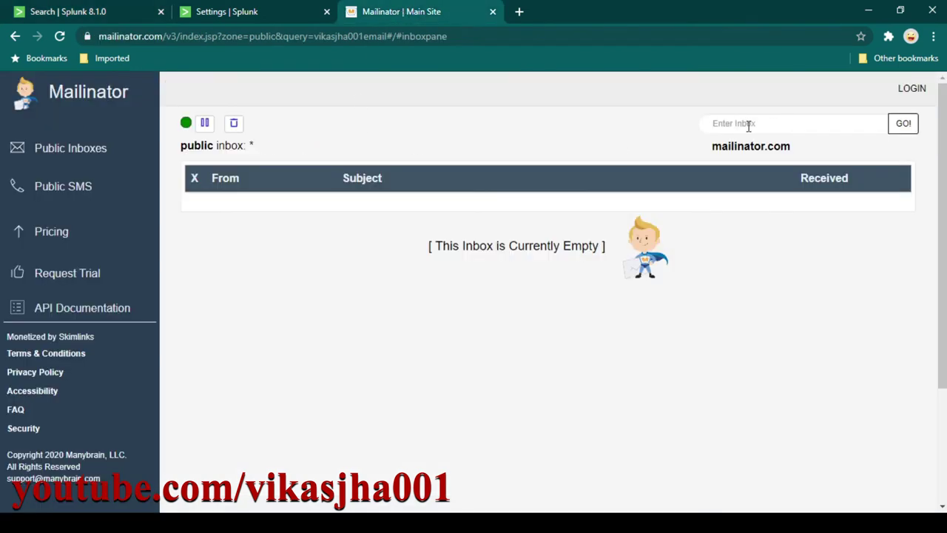
pyautogui.click(112, 16)
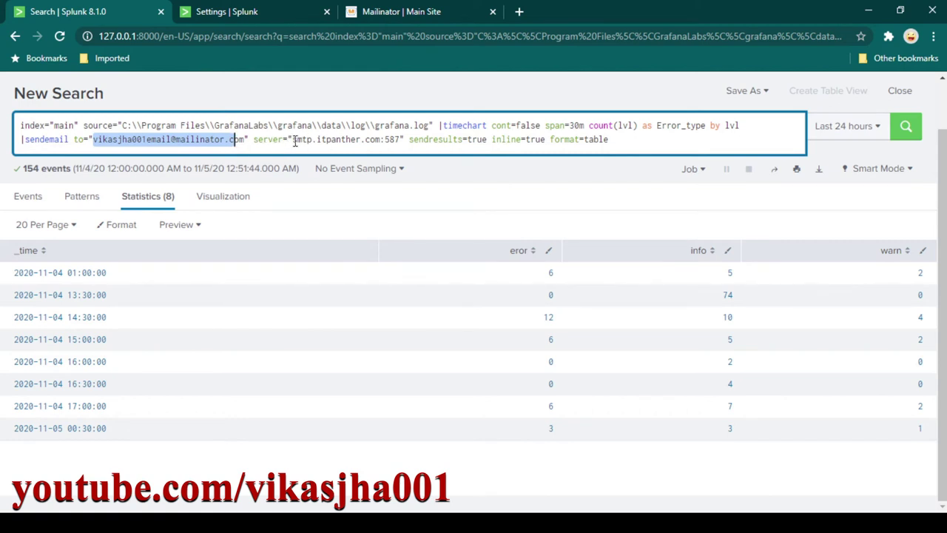
pyautogui.moveTo(294, 140); pyautogui.dragTo(401, 141)
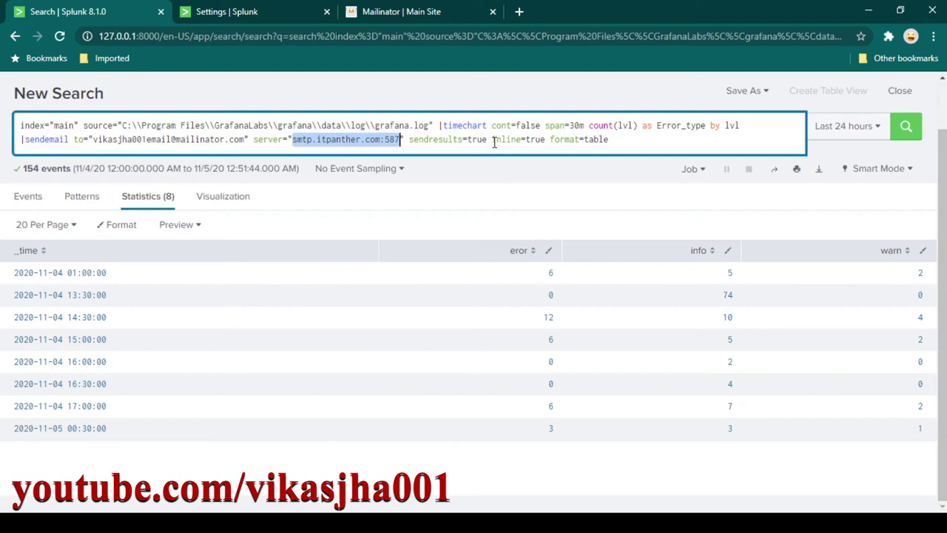
pyautogui.moveTo(492, 141); pyautogui.dragTo(545, 141)
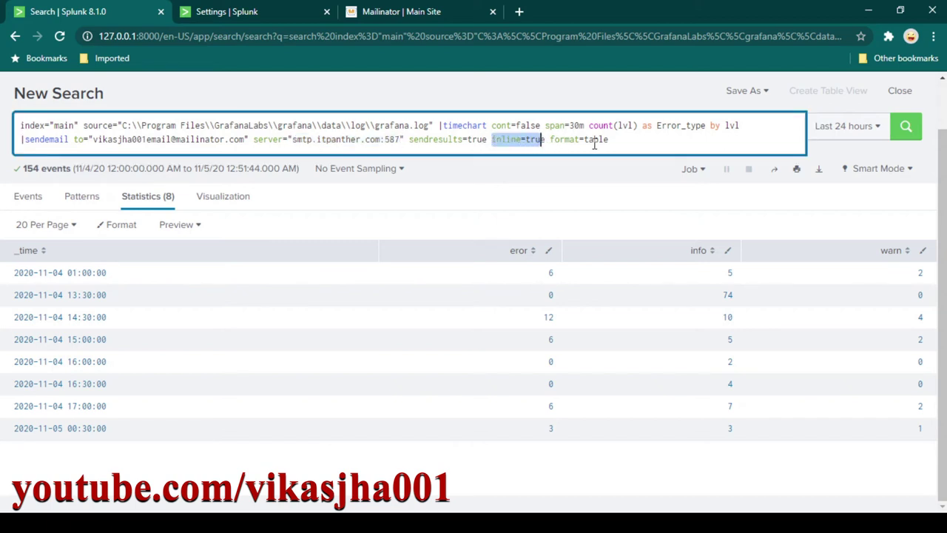
pyautogui.moveTo(608, 140); pyautogui.dragTo(570, 140)
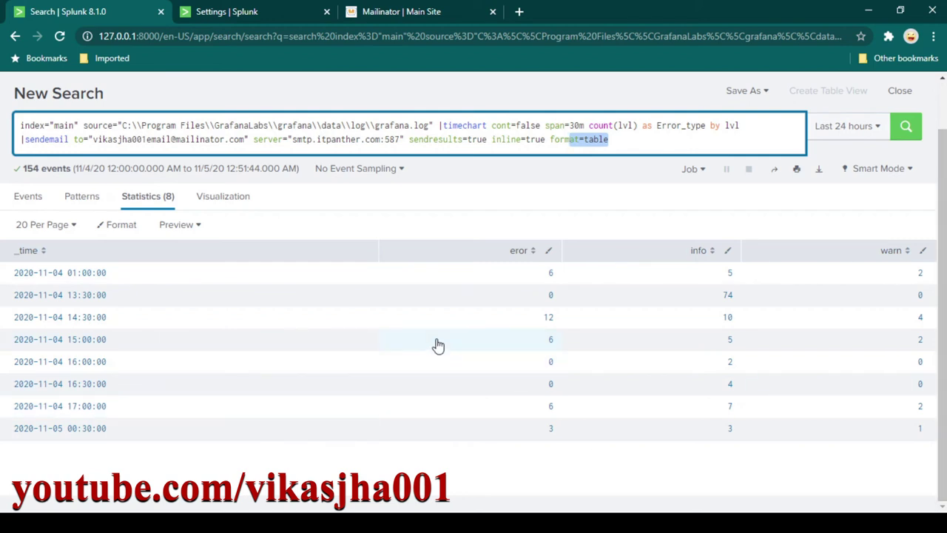
pyautogui.click(625, 145)
pyautogui.moveTo(621, 144); pyautogui.dragTo(21, 139)
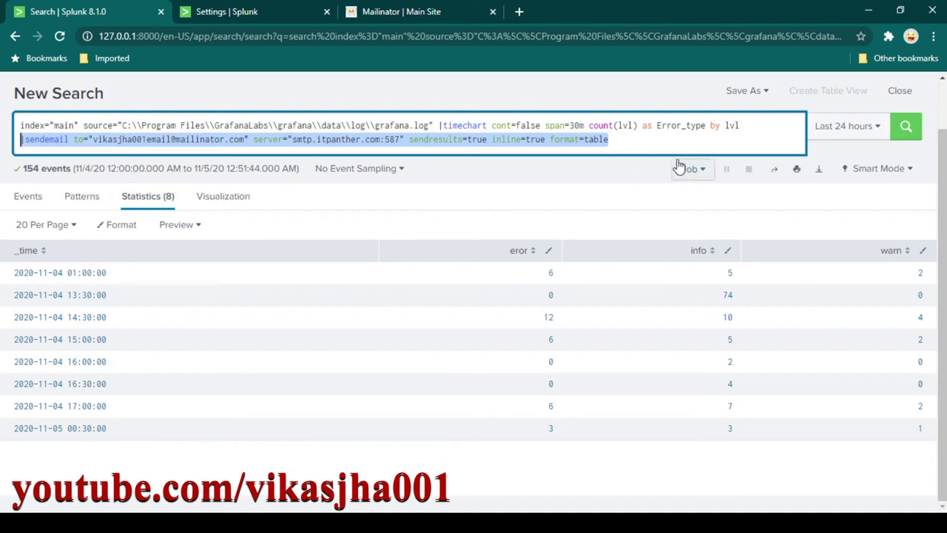
pyautogui.press('Right')
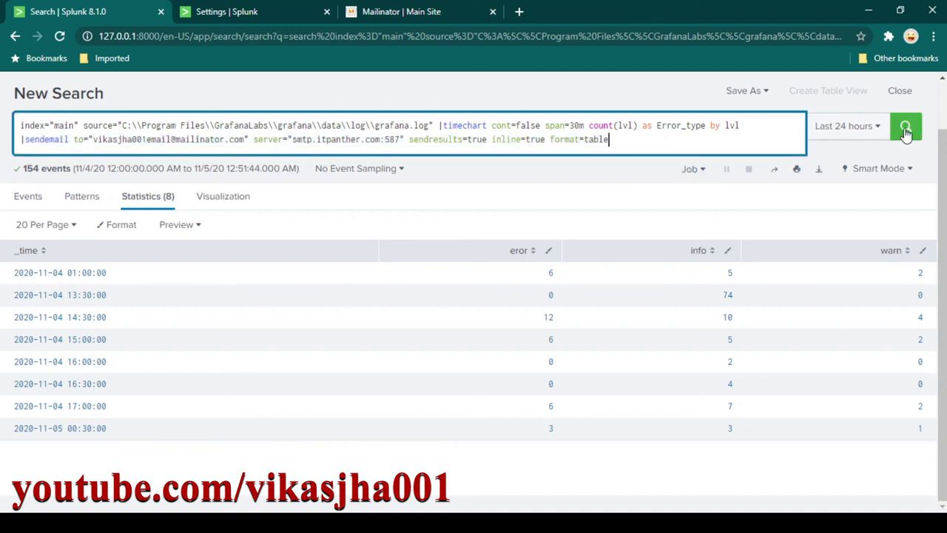
# Run the sendemail search and check the Mailinator inbox; sending fails with an SMTP authentication error.
pyautogui.click(906, 127)
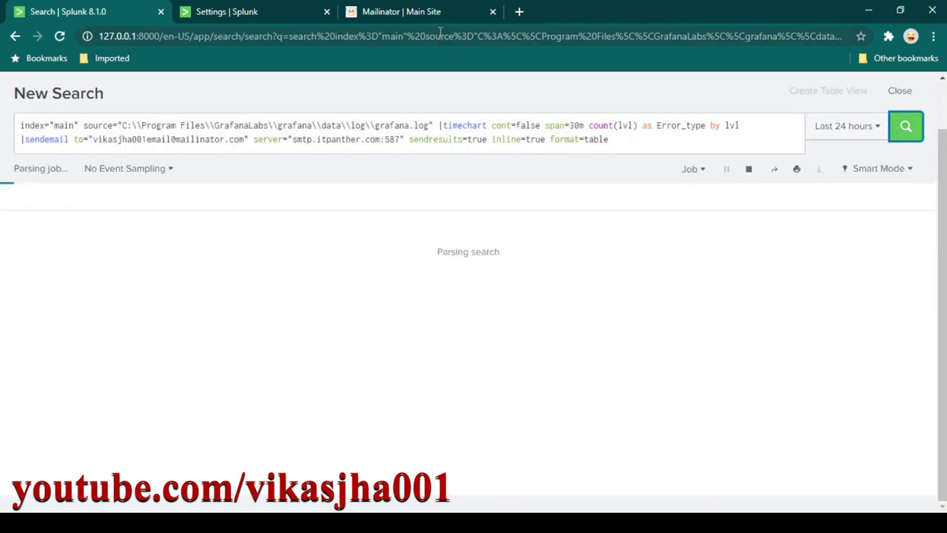
pyautogui.click(435, 15)
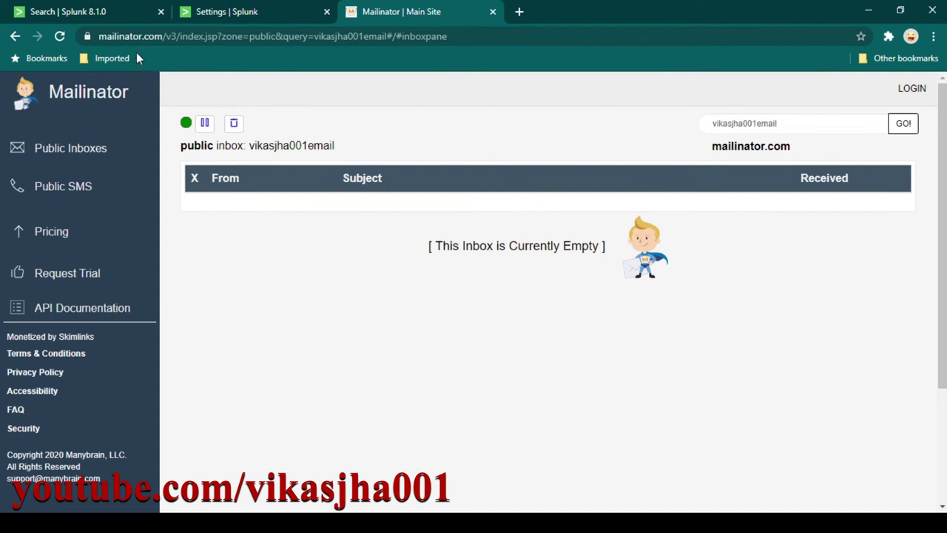
pyautogui.click(122, 13)
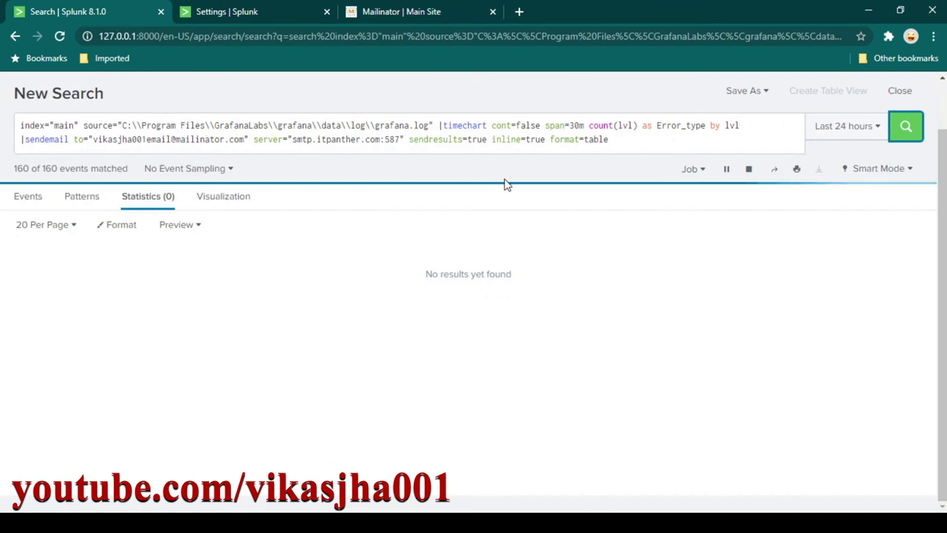
pyautogui.click(409, 13)
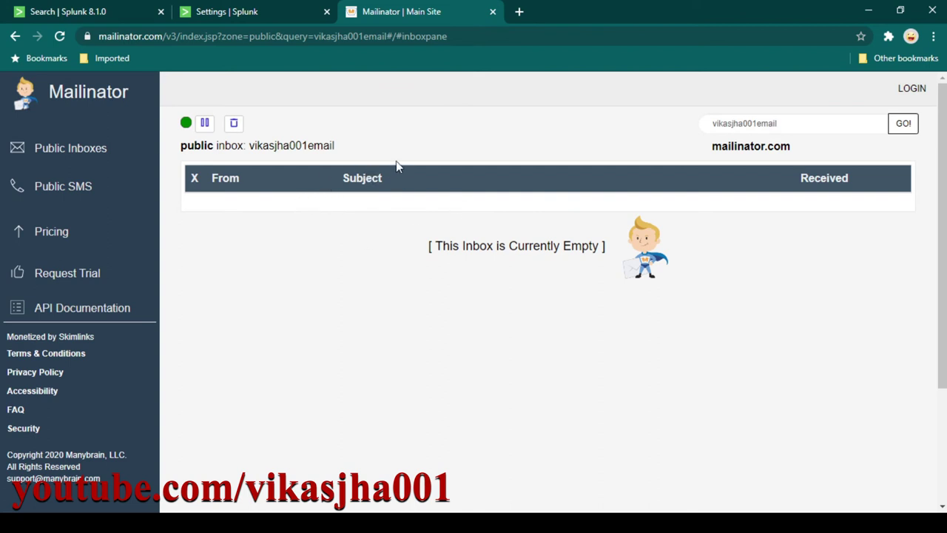
pyautogui.click(63, 19)
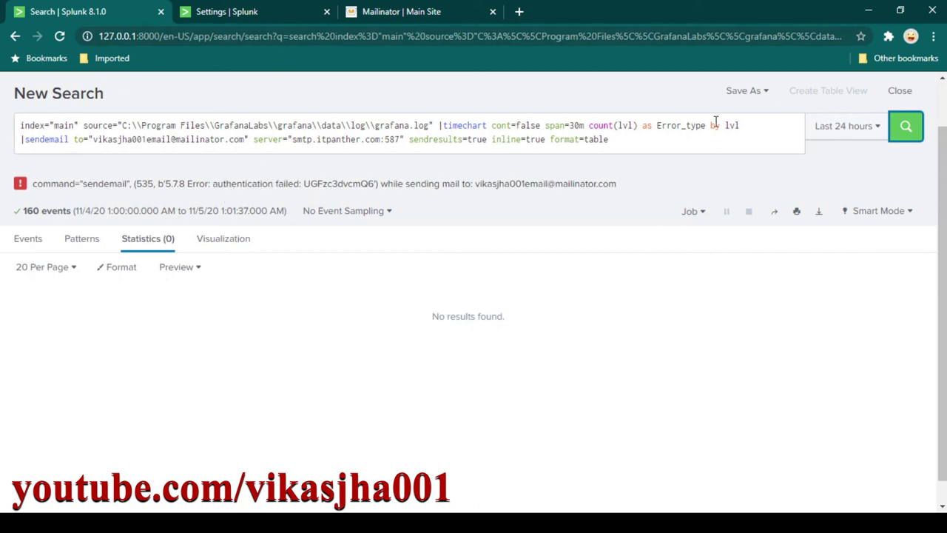
pyautogui.scroll(1, 262, 94)
# Reopen Email settings and enter the full SMTP email username and the password twice.
pyautogui.click(260, 12)
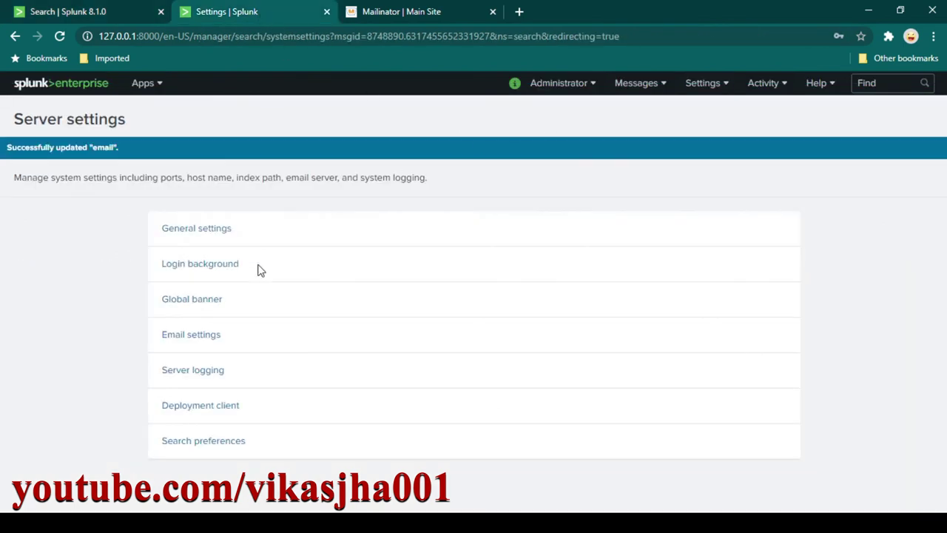
pyautogui.click(195, 340)
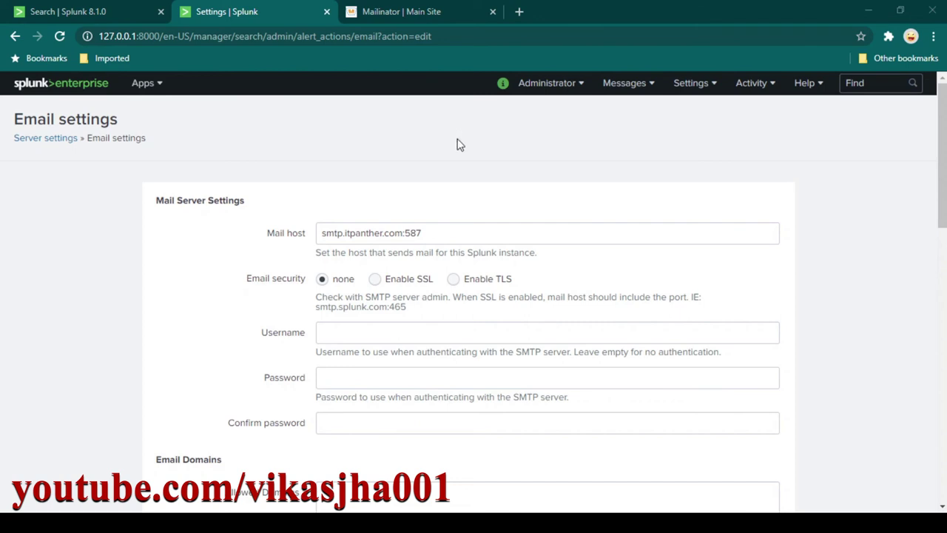
pyautogui.click(349, 330)
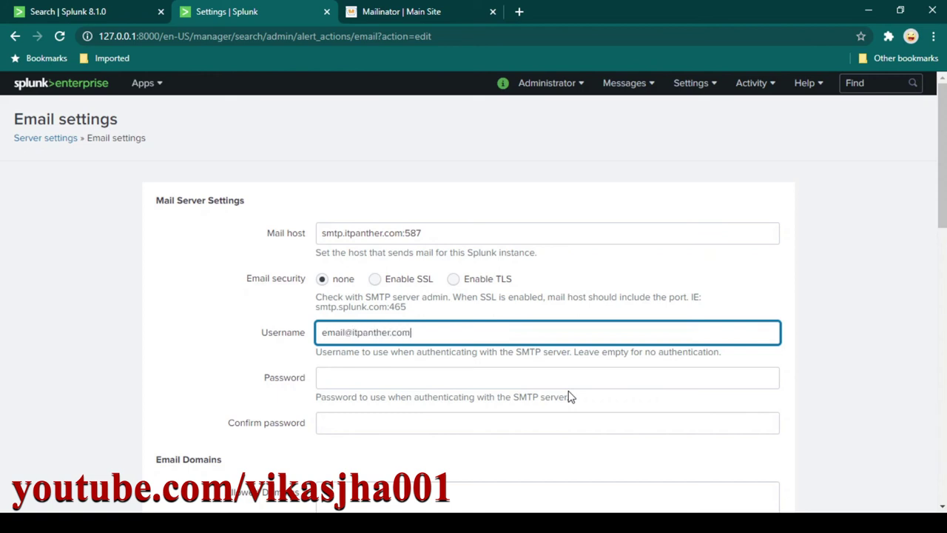
pyautogui.click(386, 379)
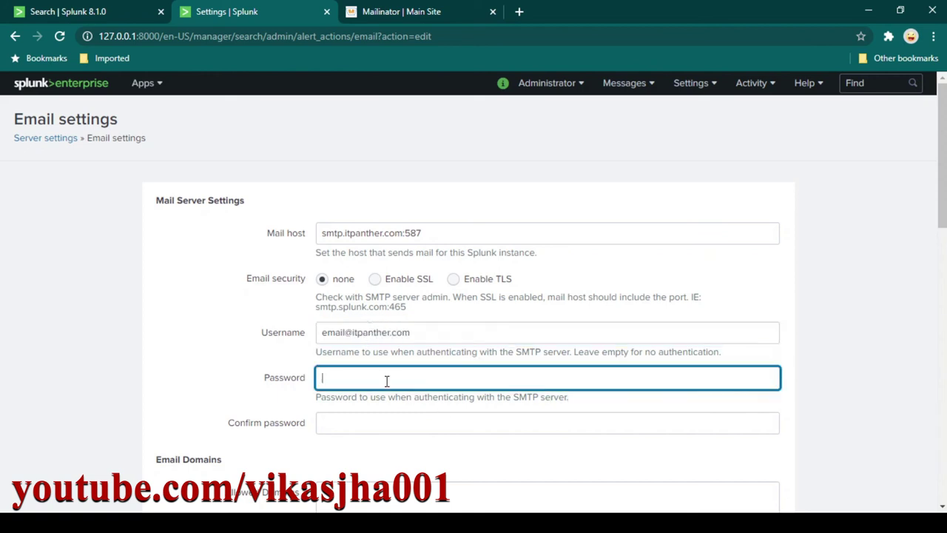
pyautogui.write('*********')
pyautogui.click(376, 419)
pyautogui.write('*********')
# Save the updated Email settings to get the 'Successfully updated email' confirmation.
pyautogui.scroll(-5, 582, 374)
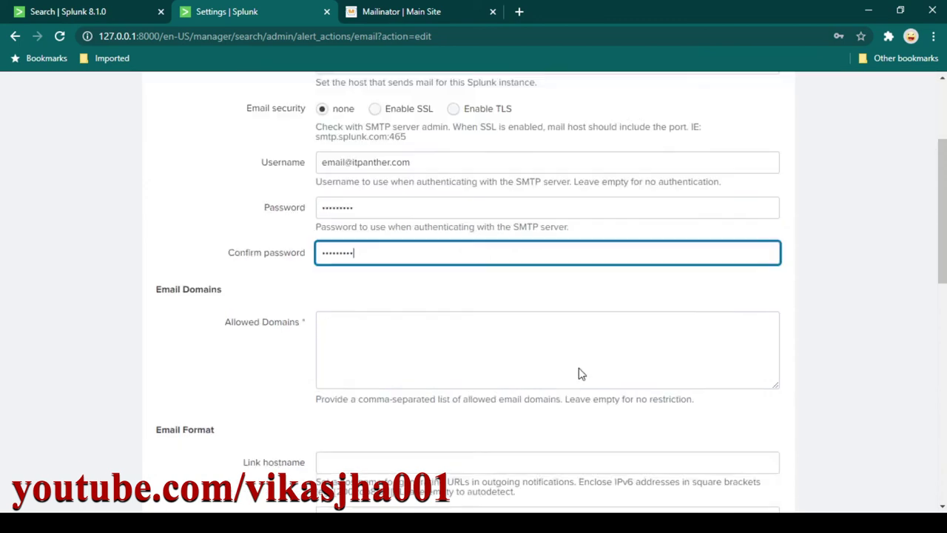
pyautogui.scroll(-3, 545, 357)
pyautogui.scroll(2, 545, 360)
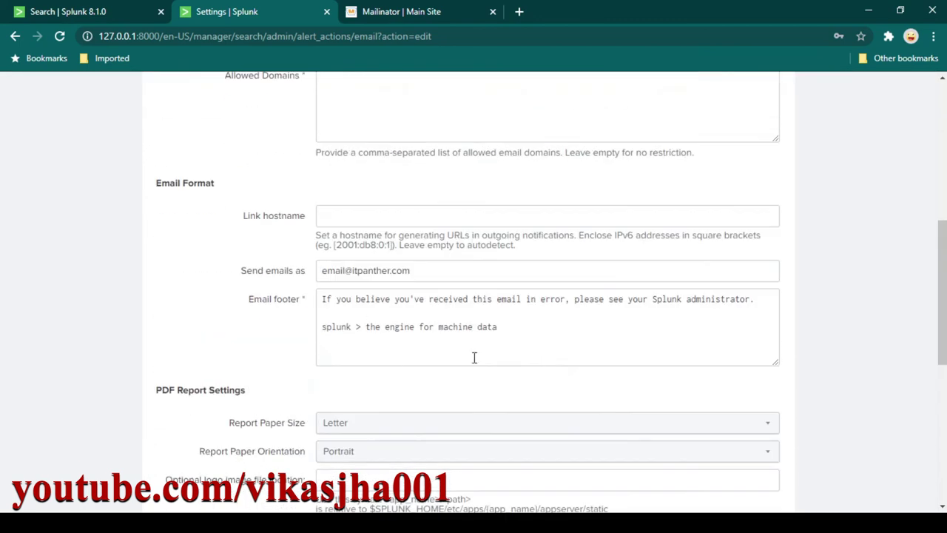
pyautogui.scroll(-3, 474, 355)
pyautogui.scroll(-3, 474, 341)
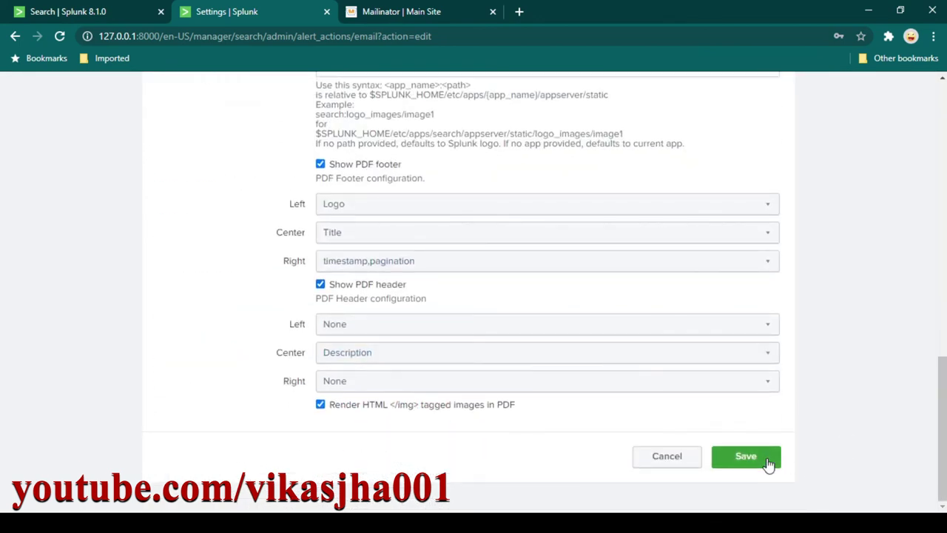
pyautogui.click(757, 455)
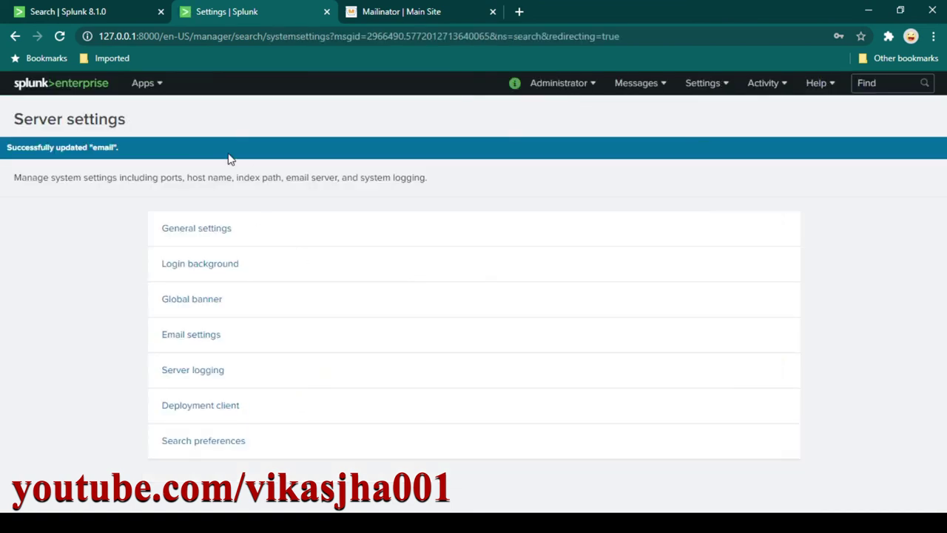
# Rerun the sendemail search and confirm a Splunk Results email arrives in the Mailinator inbox.
pyautogui.click(122, 13)
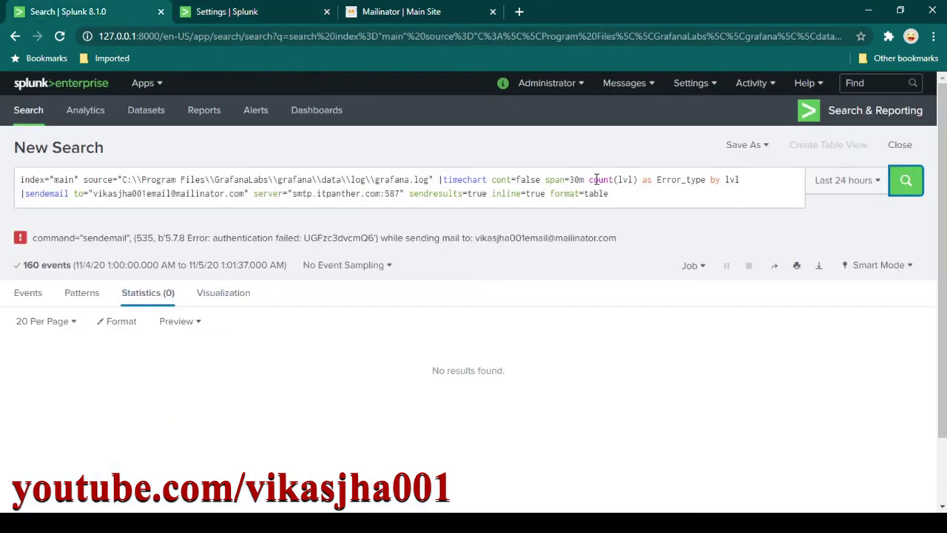
pyautogui.click(907, 182)
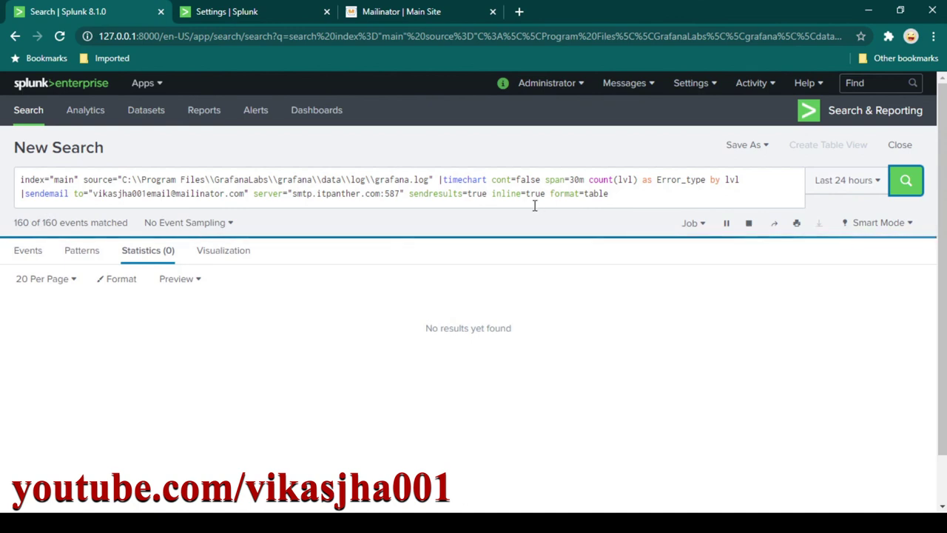
pyautogui.click(405, 21)
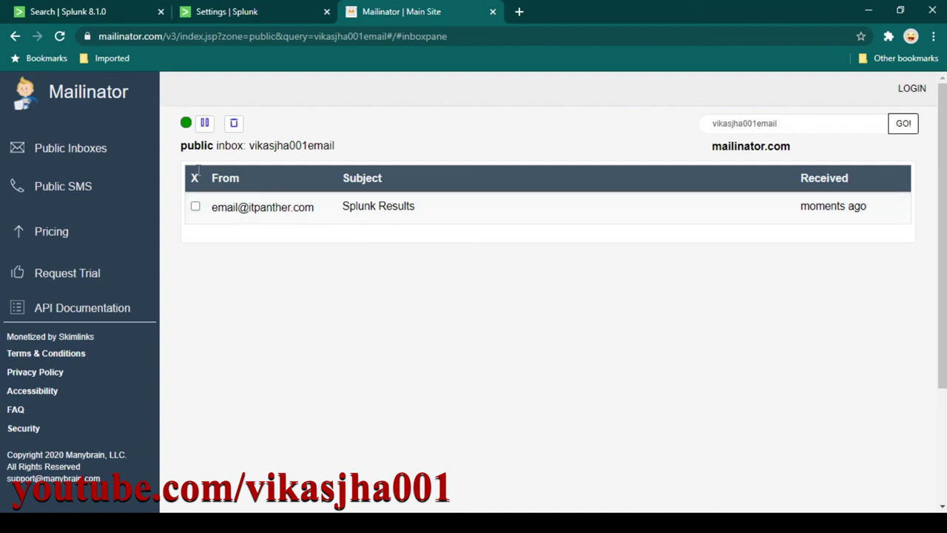
# Open the Splunk Results email and compare its eror, info and warn table with Splunk's Statistics.
pyautogui.click(269, 213)
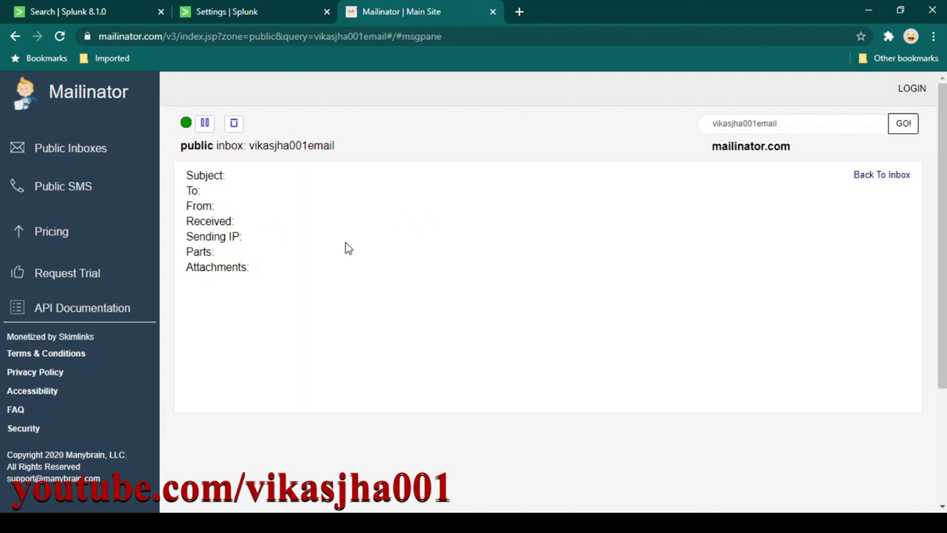
pyautogui.scroll(-1, 587, 343)
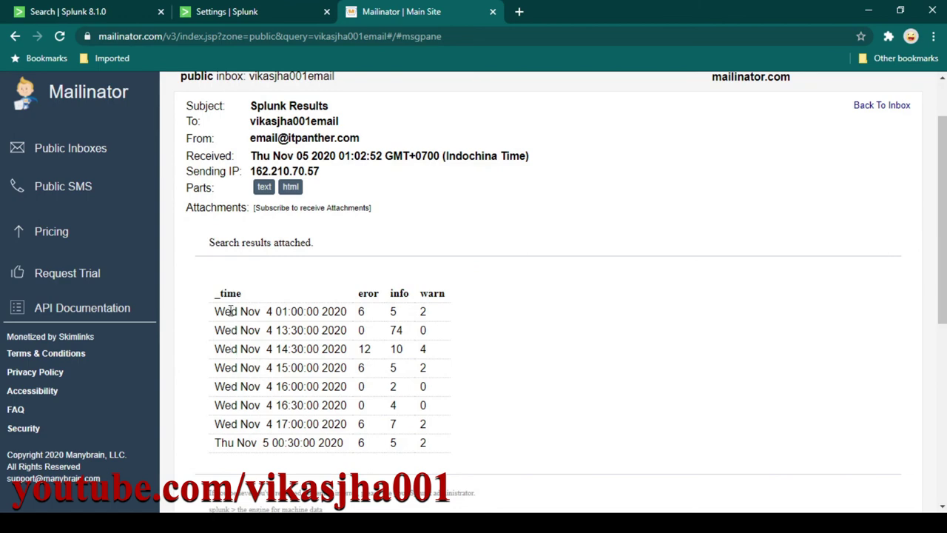
pyautogui.moveTo(224, 311); pyautogui.dragTo(437, 427)
pyautogui.click(304, 336)
pyautogui.click(111, 12)
pyautogui.scroll(-1, 185, 318)
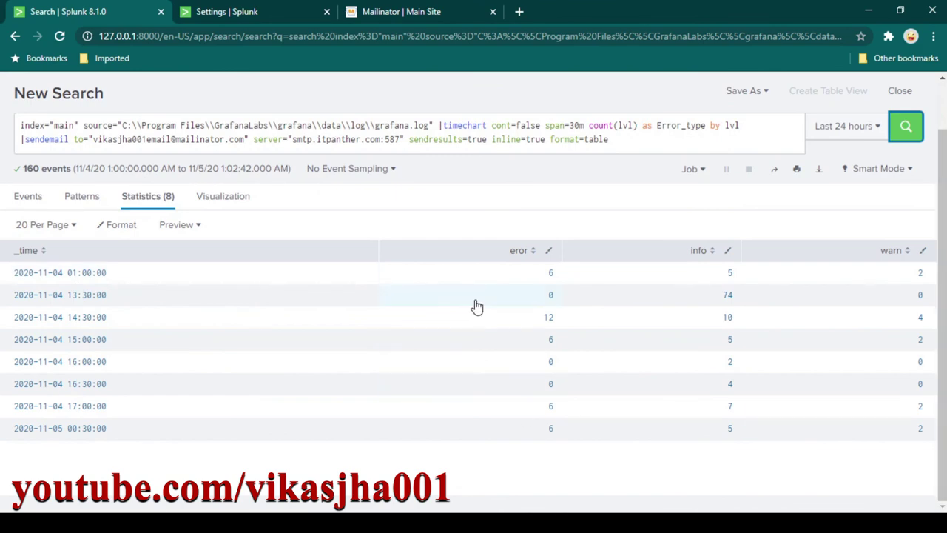
pyautogui.click(396, 14)
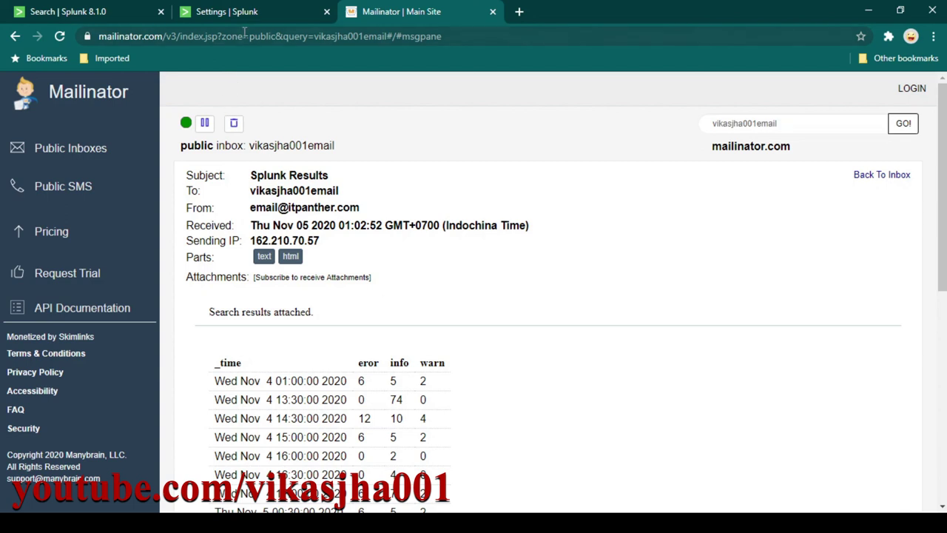
# Review the Splunk server settings page, then highlight the sendemail line in the search query.
pyautogui.click(227, 11)
pyautogui.click(123, 13)
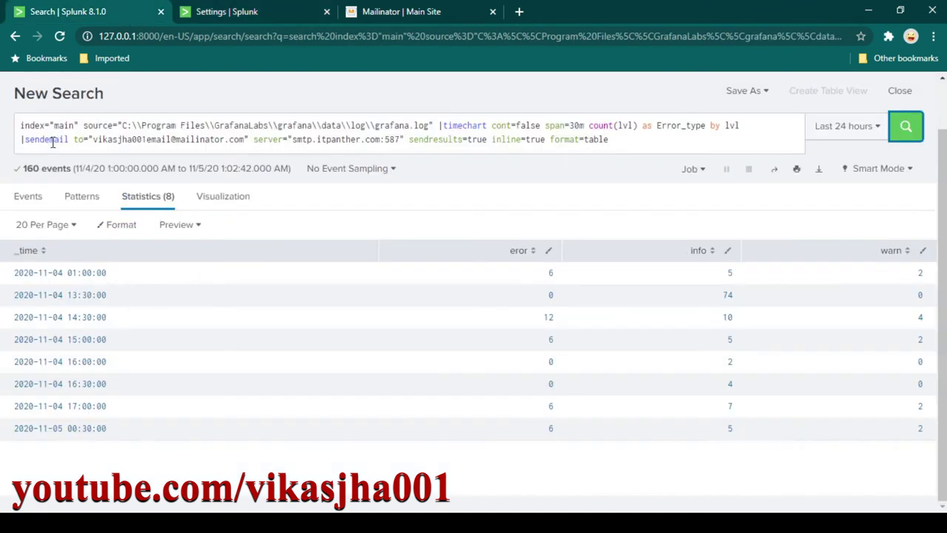
pyautogui.moveTo(20, 139); pyautogui.dragTo(598, 140)
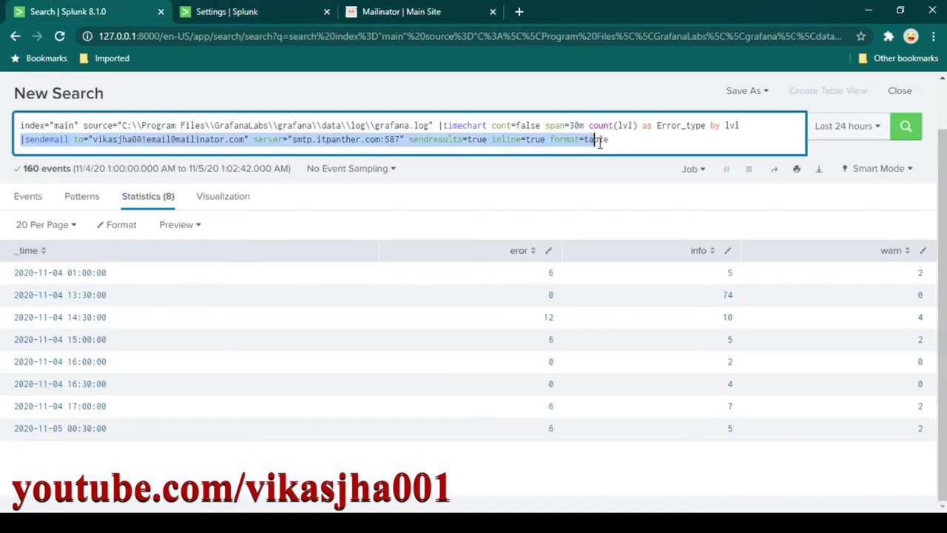